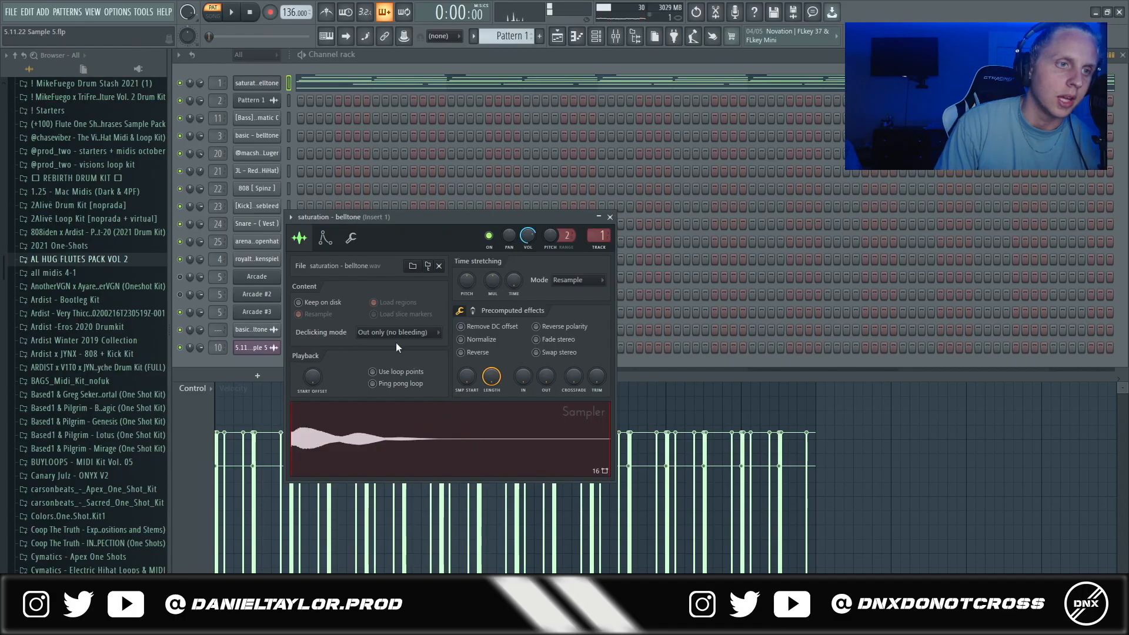
# Open the saturation - belltone melody in the piano roll and highlight its repeated E5 notes across bars 1 to 4.
pyautogui.press('F7')
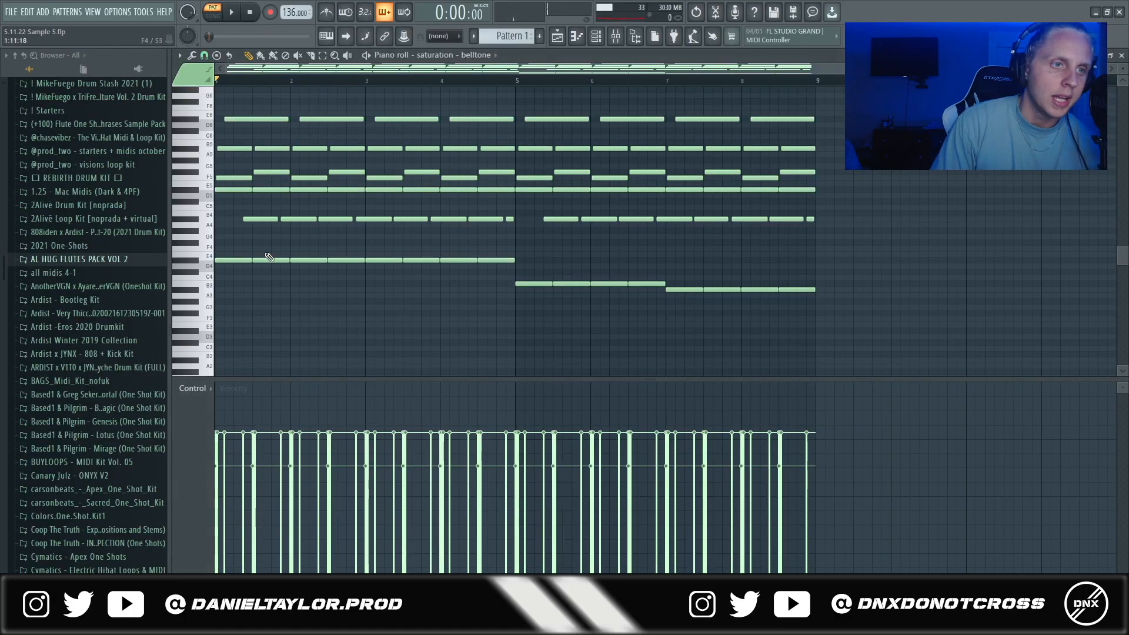
pyautogui.scroll(3, 254, 333)
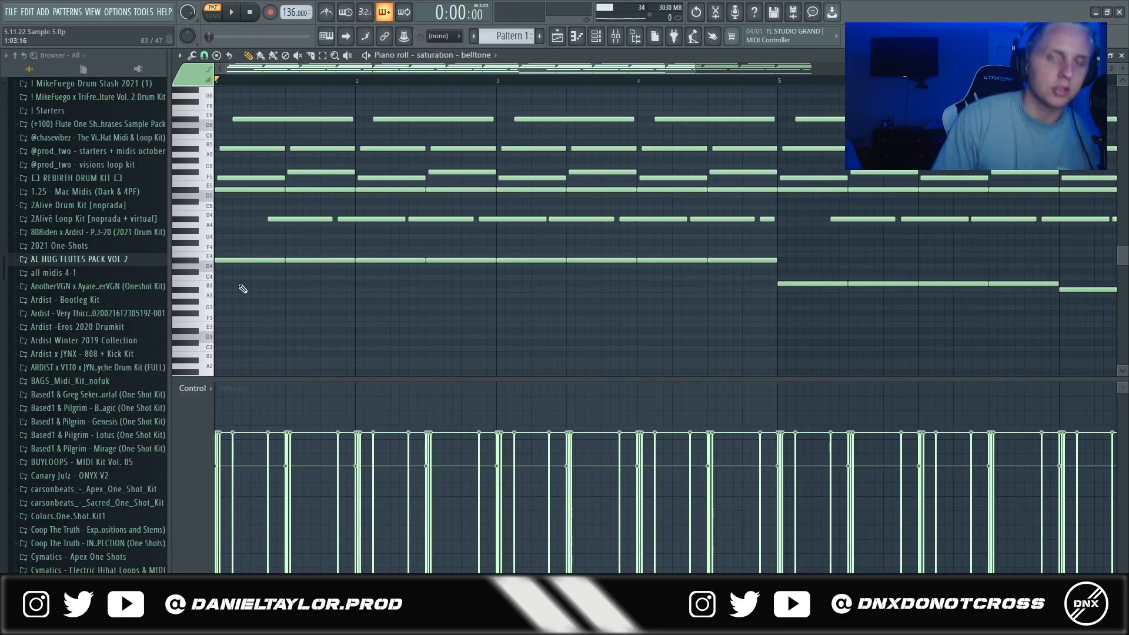
pyautogui.scroll(2, 243, 289)
pyautogui.scroll(-3, 226, 232)
pyautogui.moveTo(224, 189); pyautogui.dragTo(518, 215)
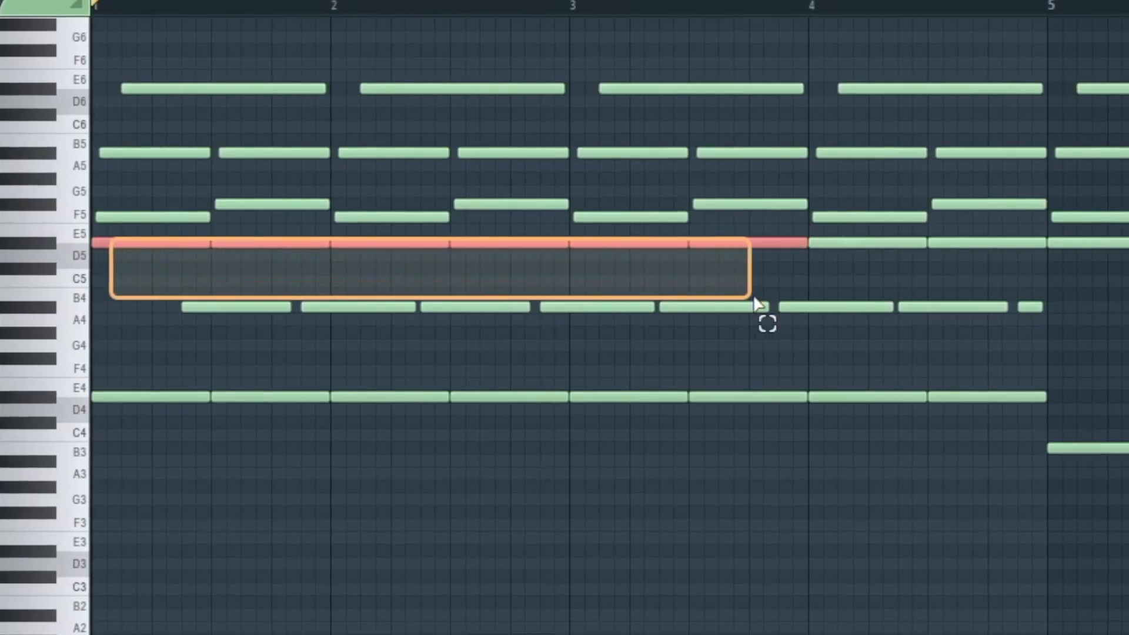
pyautogui.moveTo(756, 303); pyautogui.dragTo(1053, 282)
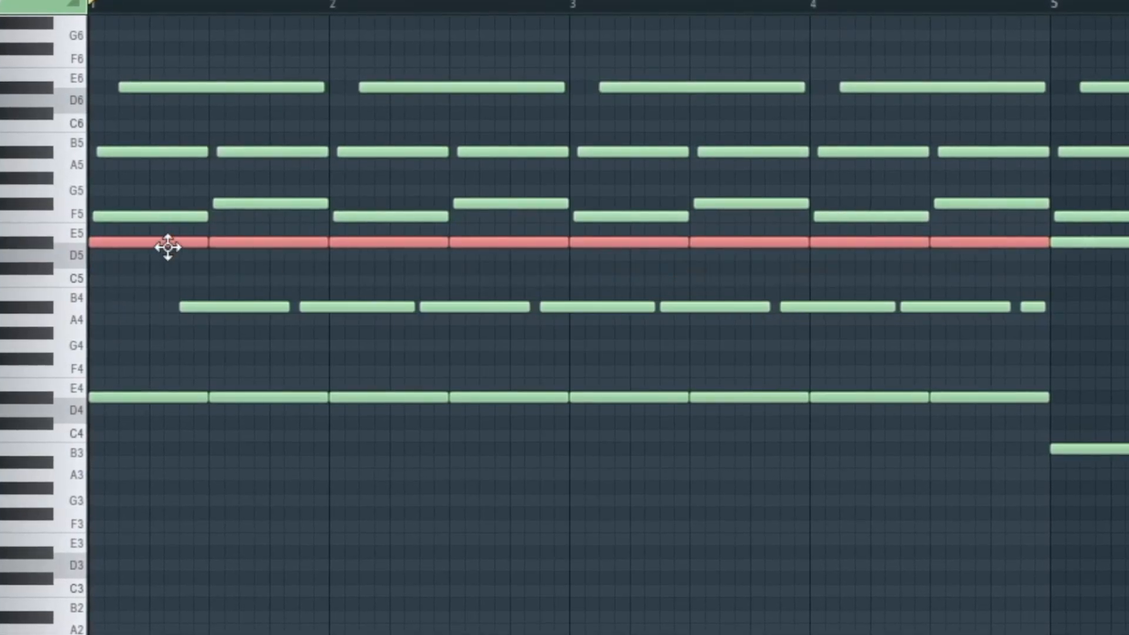
# Highlight the alternating chord notes between E5 and B5, starting with bar 1 and extending across the melody.
pyautogui.moveTo(105, 110); pyautogui.dragTo(127, 237)
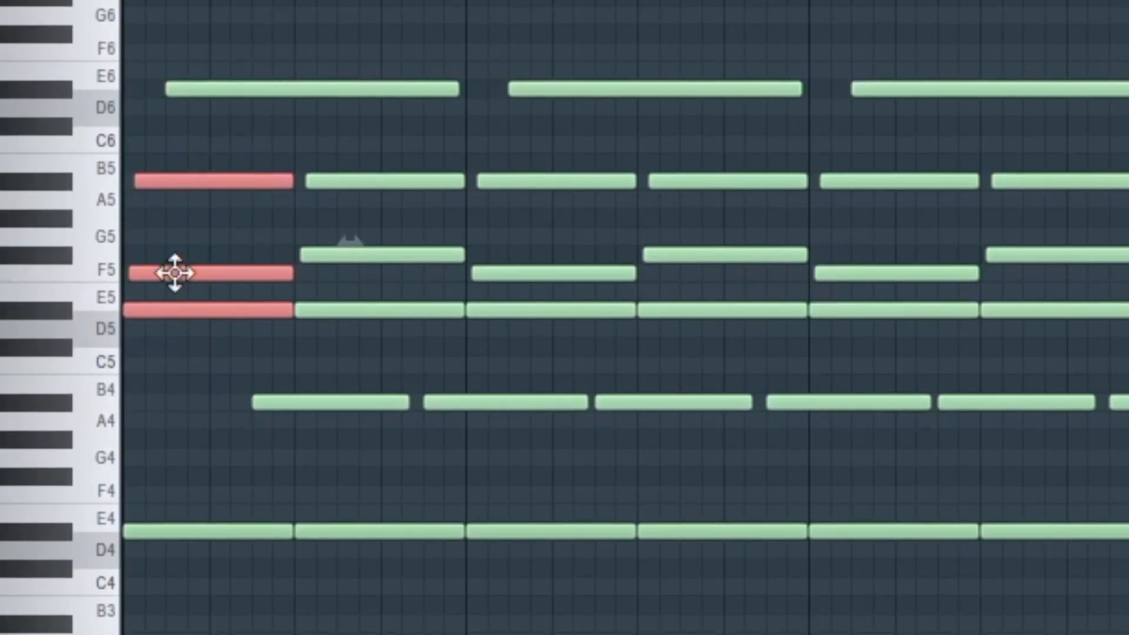
pyautogui.moveTo(239, 140); pyautogui.dragTo(301, 197)
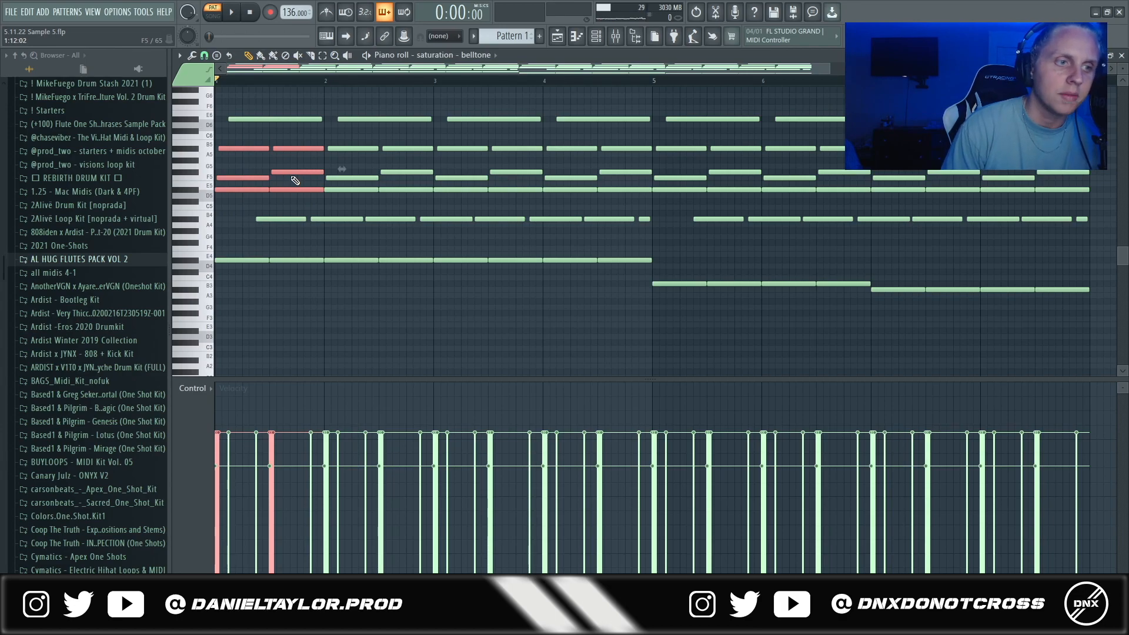
pyautogui.scroll(-2, 282, 220)
pyautogui.moveTo(234, 135); pyautogui.dragTo(826, 215)
# Highlight the melody's offset B4 notes in bars 1 to 4 and the long E6 notes above the chords.
pyautogui.scroll(2, 682, 218)
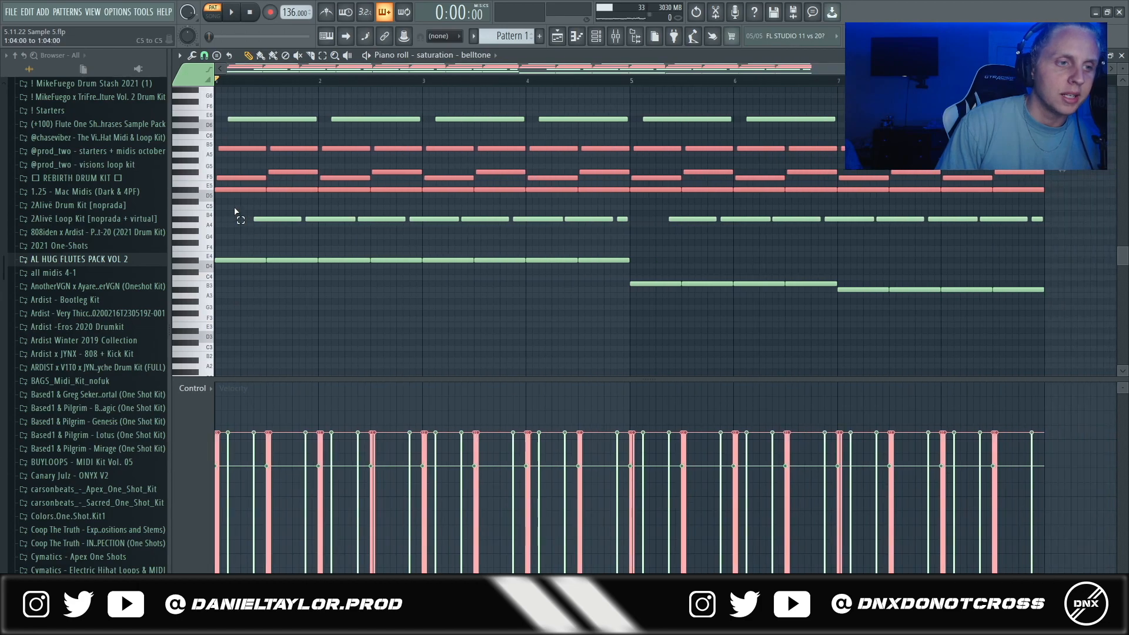
pyautogui.moveTo(235, 205); pyautogui.dragTo(589, 234)
pyautogui.moveTo(626, 234); pyautogui.dragTo(646, 245)
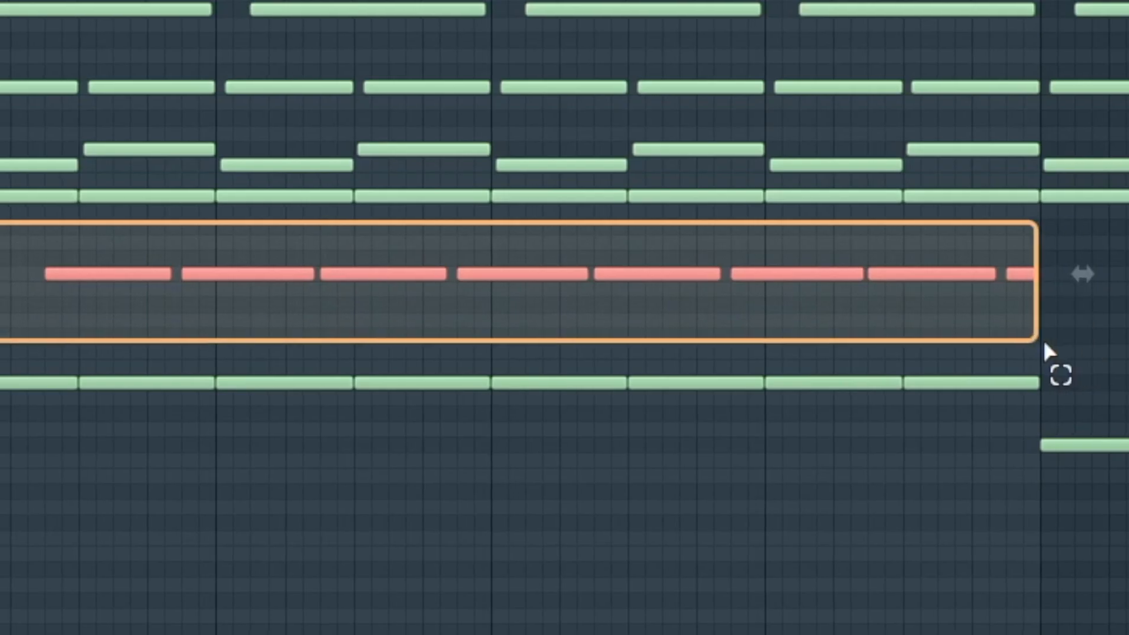
pyautogui.moveTo(257, 205); pyautogui.dragTo(660, 262)
pyautogui.moveTo(231, 99); pyautogui.dragTo(846, 130)
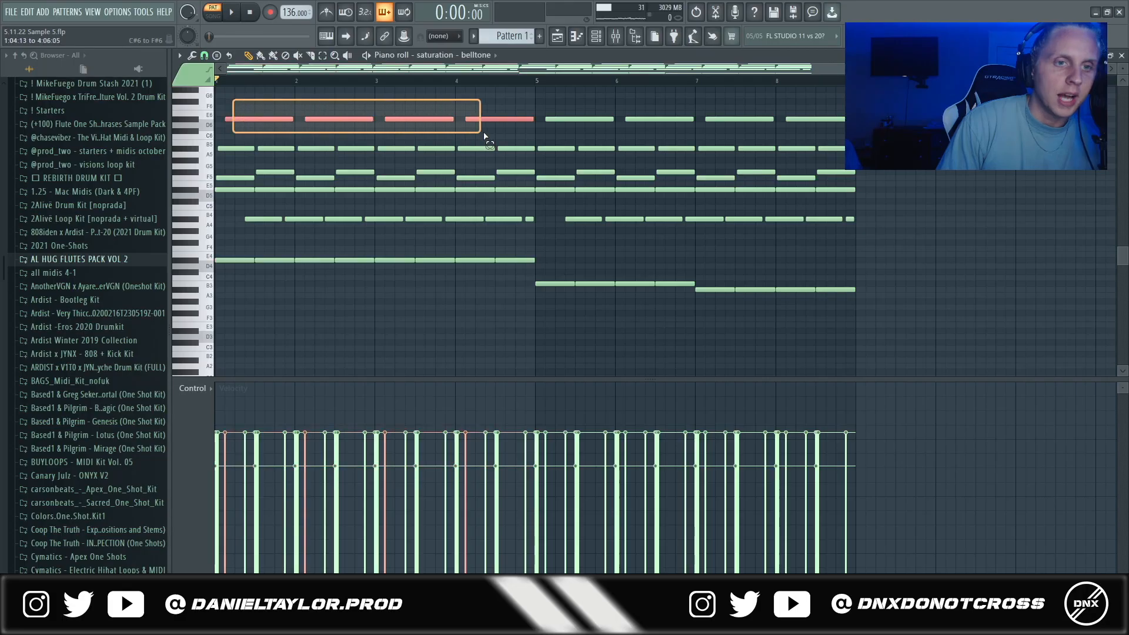
# Select all notes in bars 5 to 8 and examine how the low bass notes differ between the melody's two halves.
pyautogui.moveTo(192, 127); pyautogui.dragTo(1125, 190)
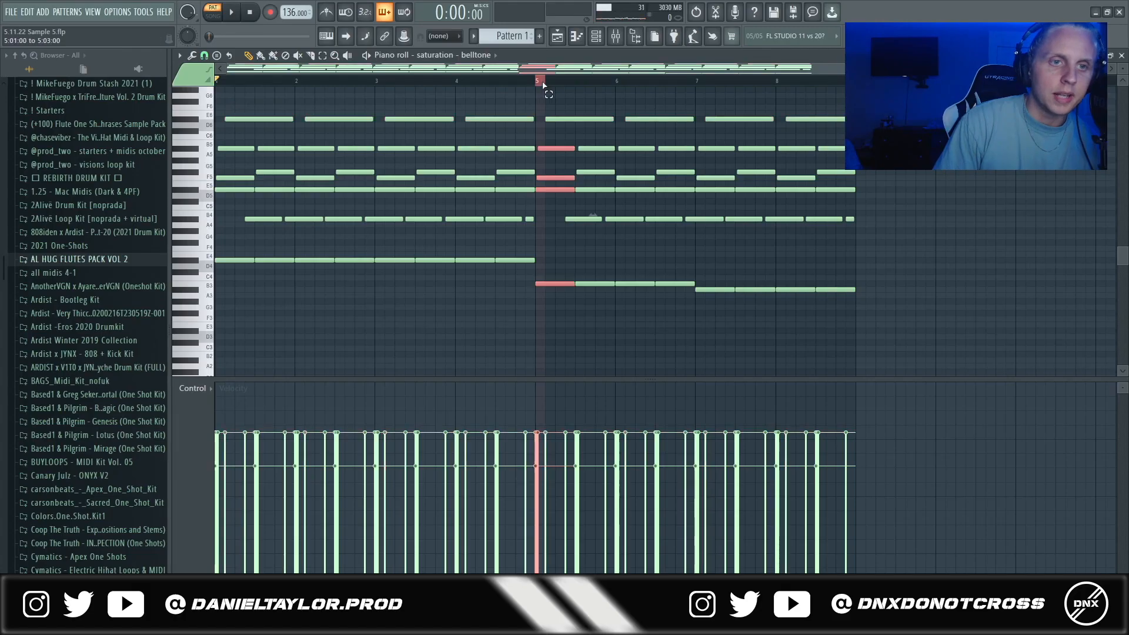
pyautogui.moveTo(543, 85); pyautogui.dragTo(873, 204)
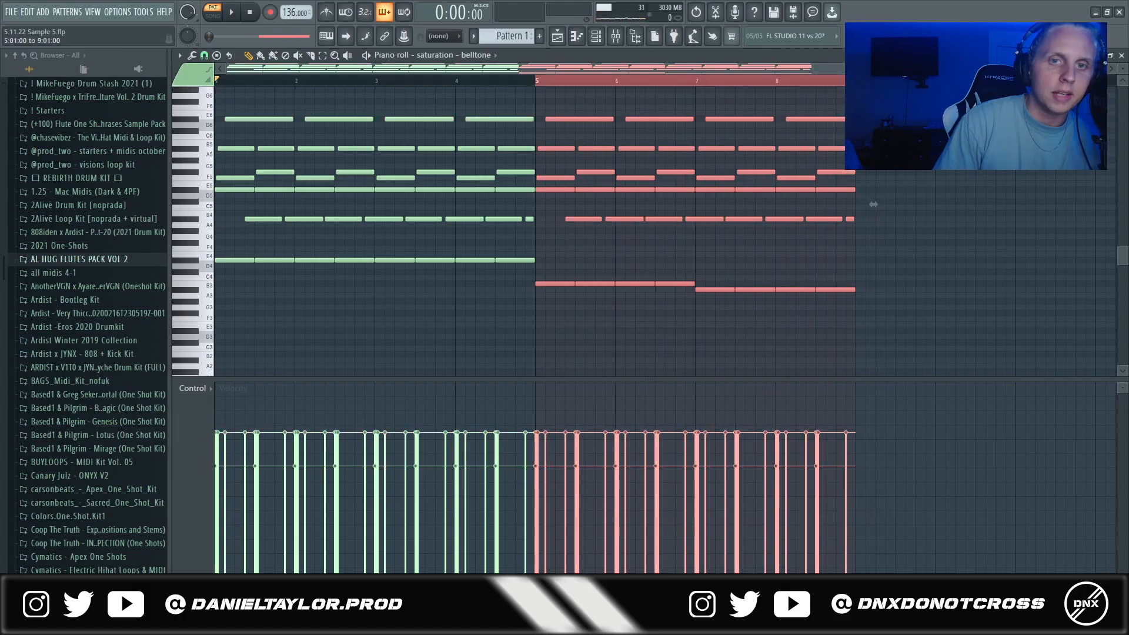
pyautogui.scroll(3, 521, 347)
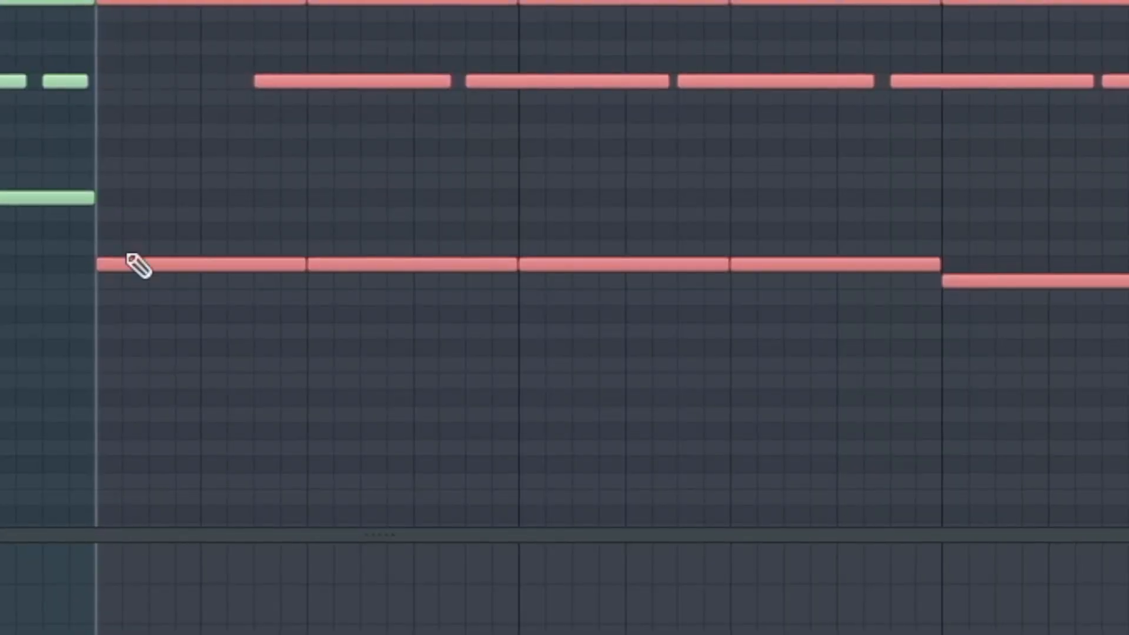
pyautogui.scroll(-3, 544, 290)
pyautogui.moveTo(232, 245); pyautogui.dragTo(526, 281)
pyautogui.moveTo(534, 276); pyautogui.dragTo(530, 298)
pyautogui.moveTo(715, 268); pyautogui.dragTo(847, 309)
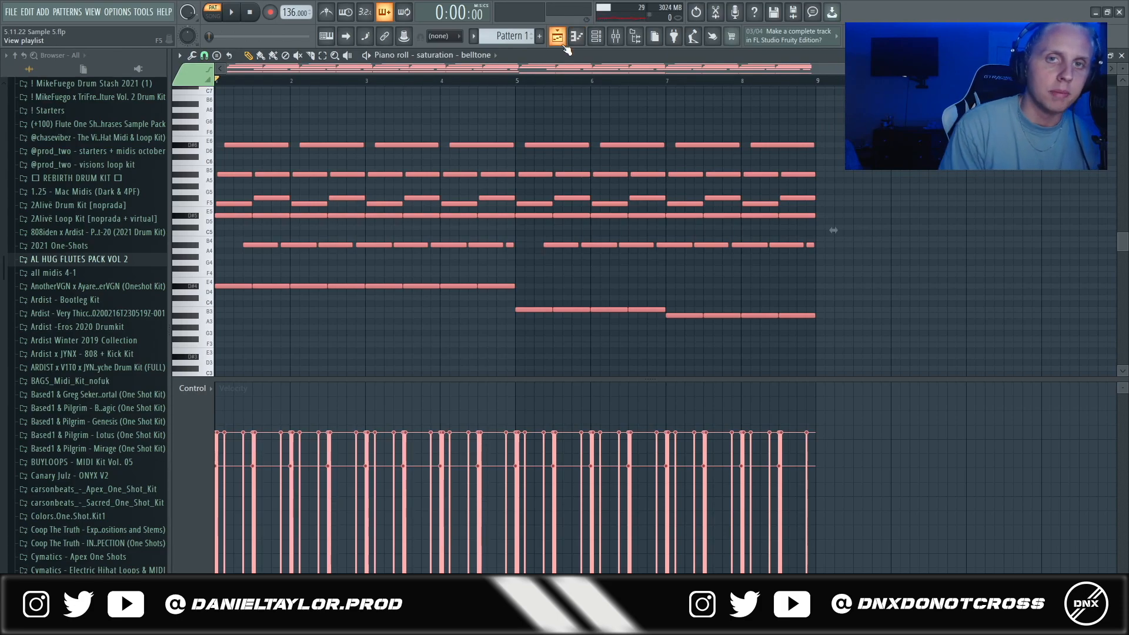
# Play the complete melody and highlight its low bass notes in bars 5 to 8.
pyautogui.press('space')
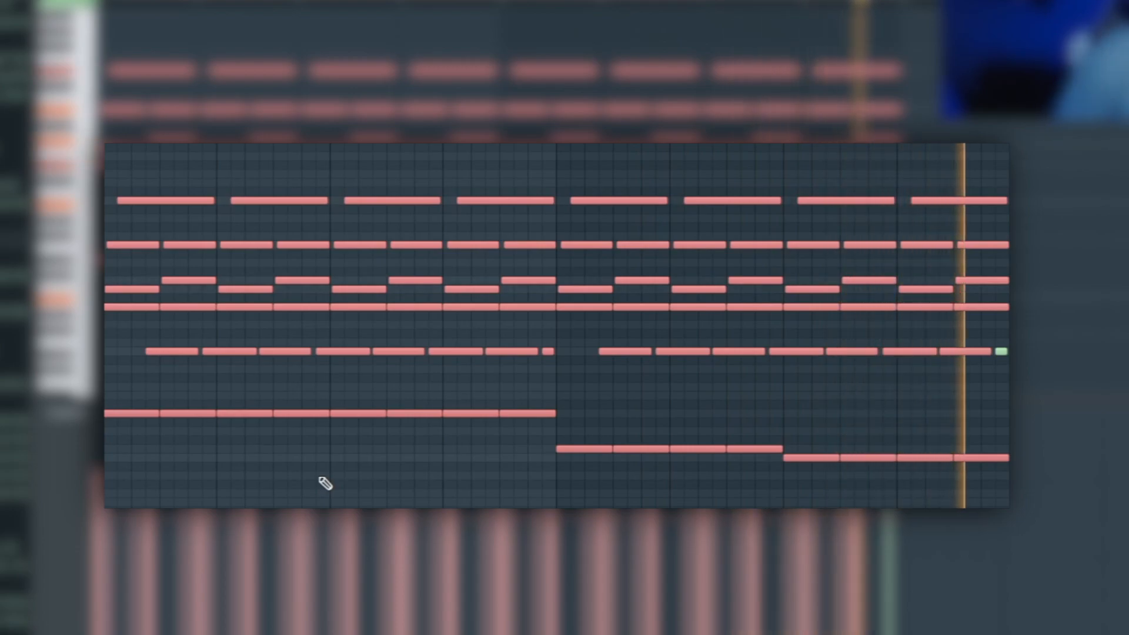
pyautogui.press('space')
pyautogui.moveTo(829, 125); pyautogui.dragTo(231, 276)
pyautogui.moveTo(233, 271); pyautogui.dragTo(820, 368)
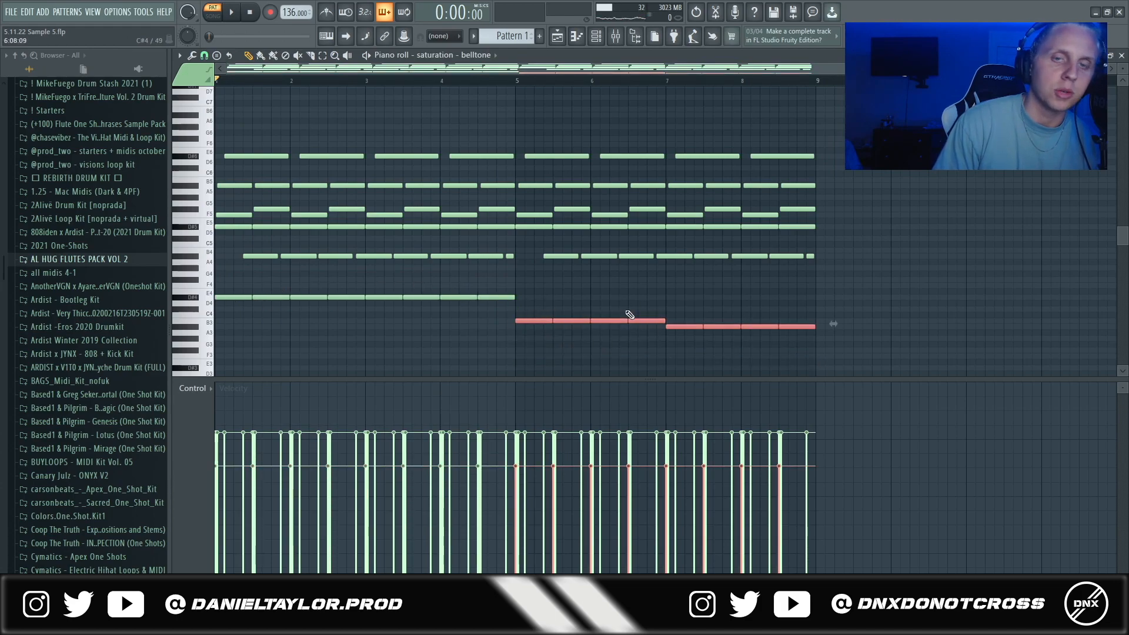
# Select every note of the melody and flip the notes horizontally so they run in reverse order.
pyautogui.moveTo(865, 124); pyautogui.dragTo(221, 361)
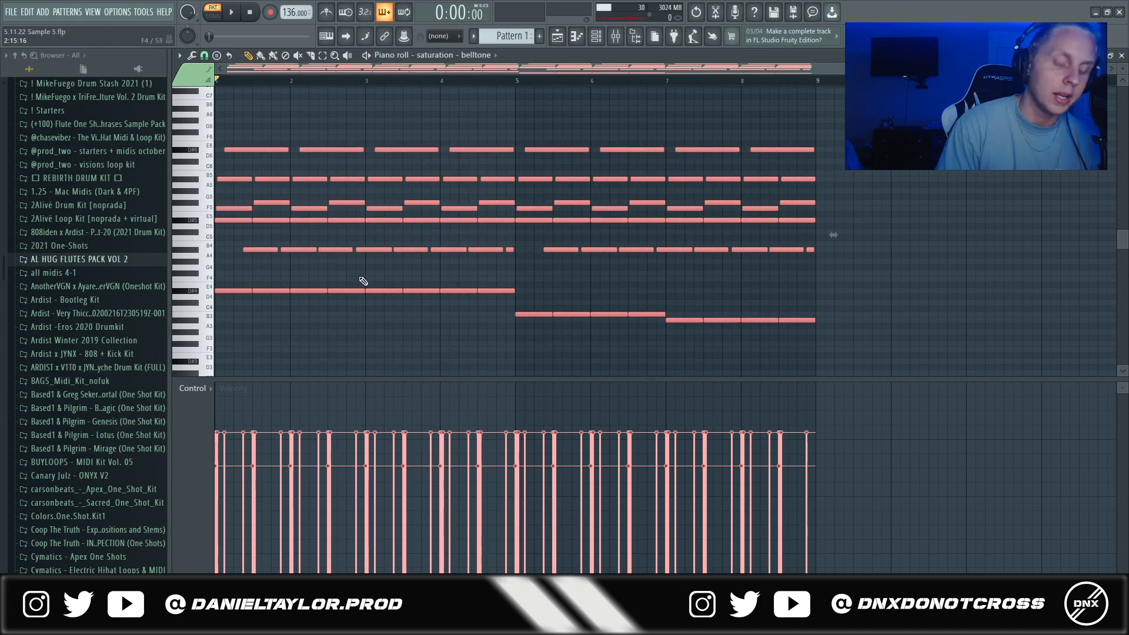
pyautogui.hotkey('alt', 'y')
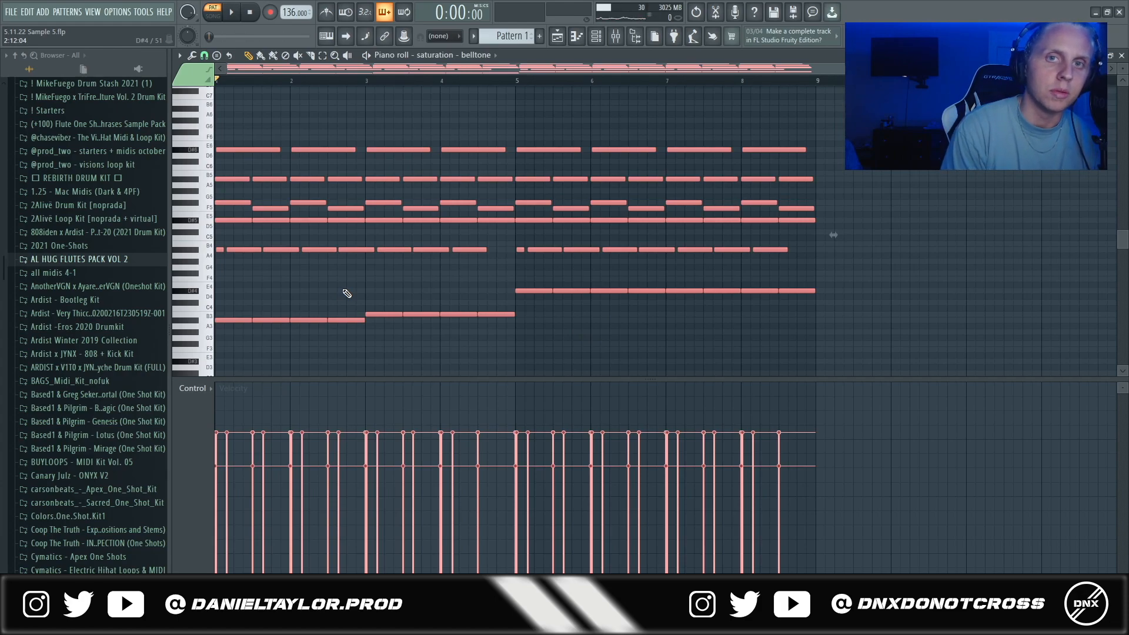
# Examine the Pattern 1 audio clip in the playlist and its mixer insert 2 effects, and listen to the arrangement.
pyautogui.press('F9')
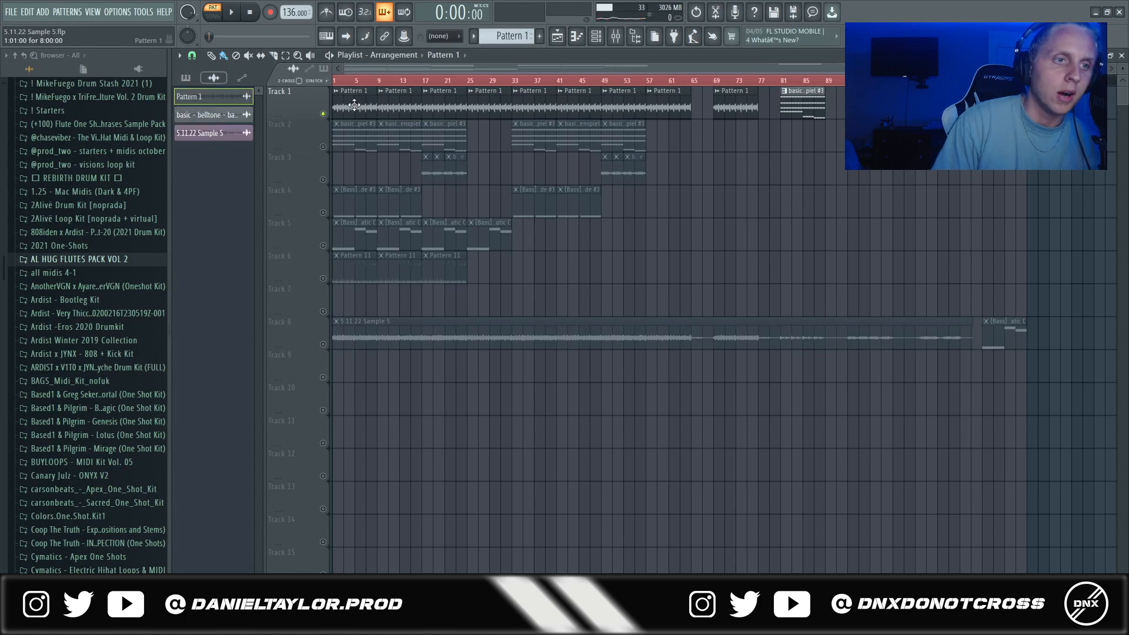
pyautogui.doubleClick(357, 105)
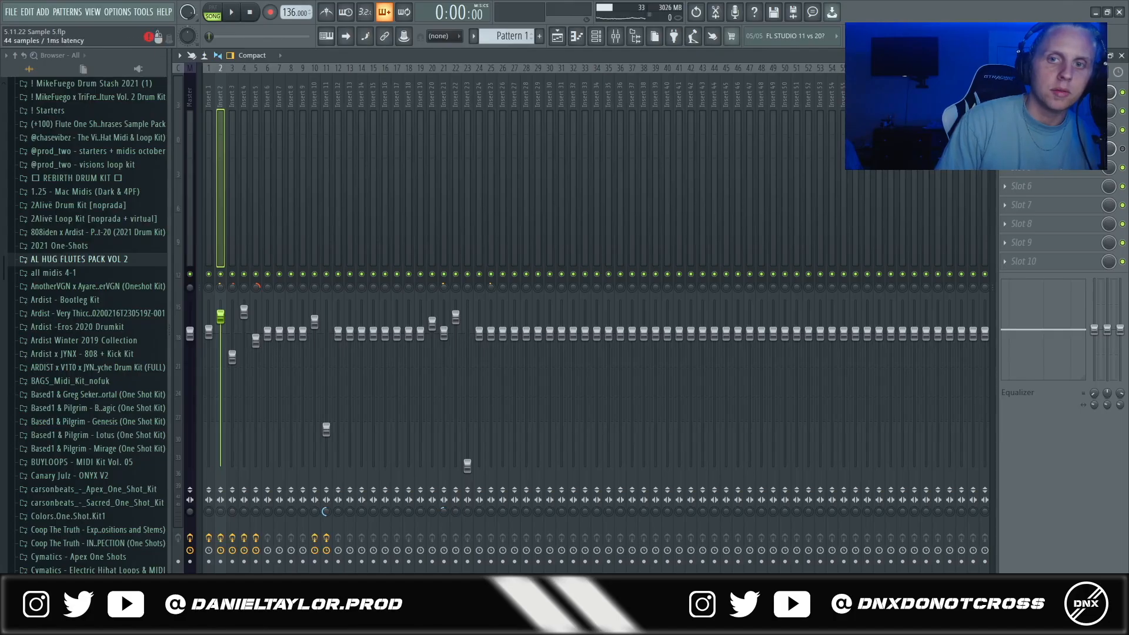
pyautogui.click(1047, 93)
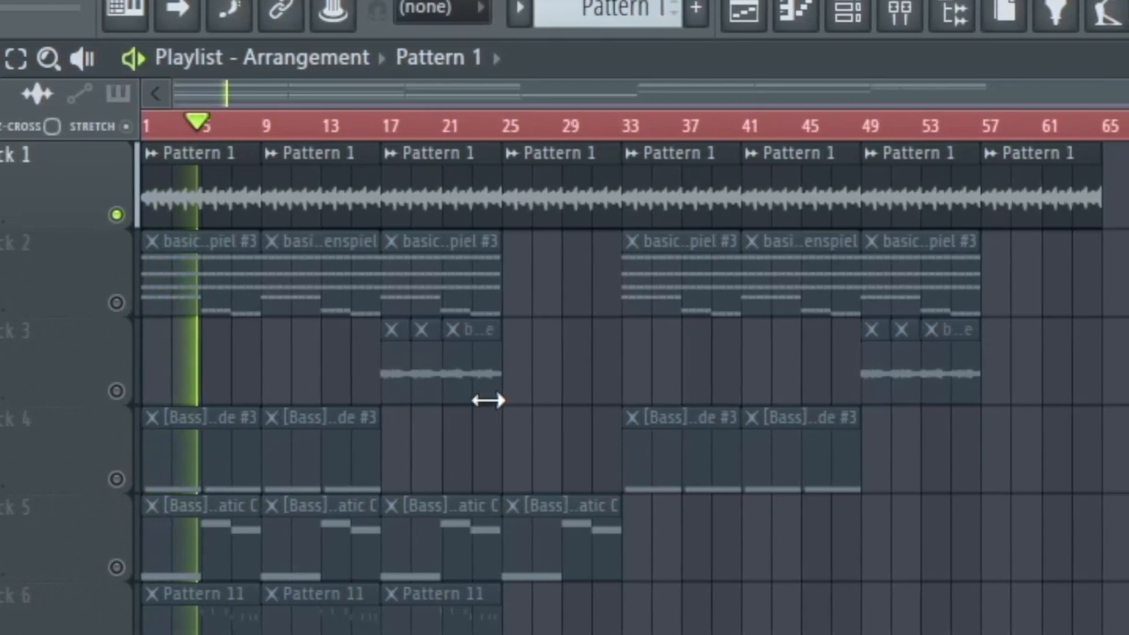
pyautogui.press('space')
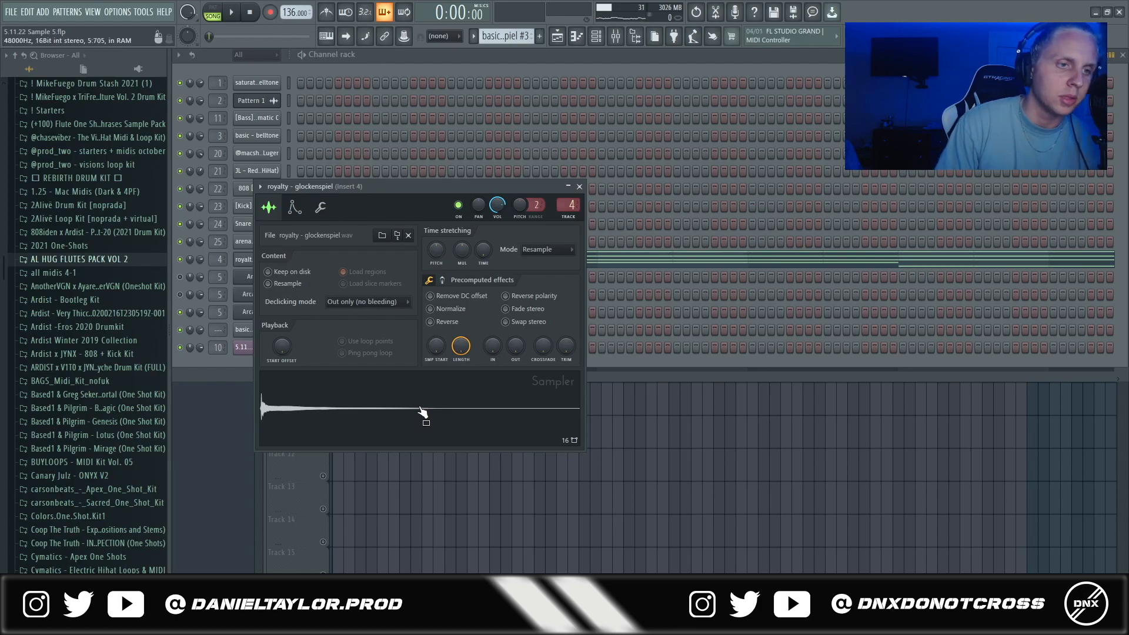
# Close the royalty - glockenspiel sampler, view its piano roll notes and highlight the chord notes.
pyautogui.press('Escape')
pyautogui.click(326, 259)
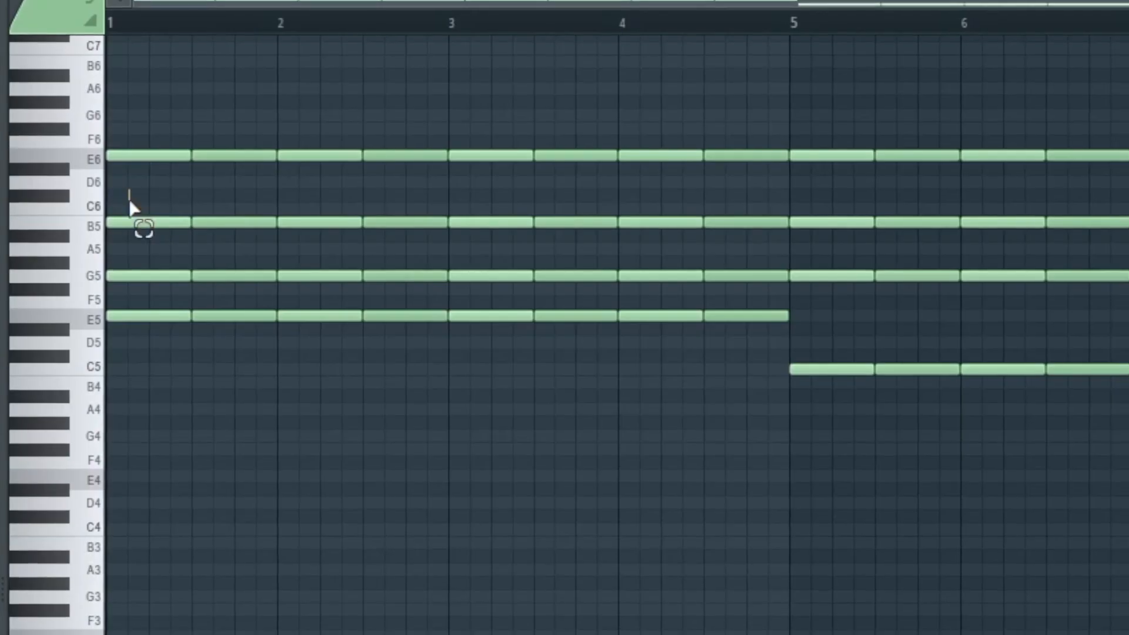
pyautogui.moveTo(226, 155); pyautogui.dragTo(552, 245)
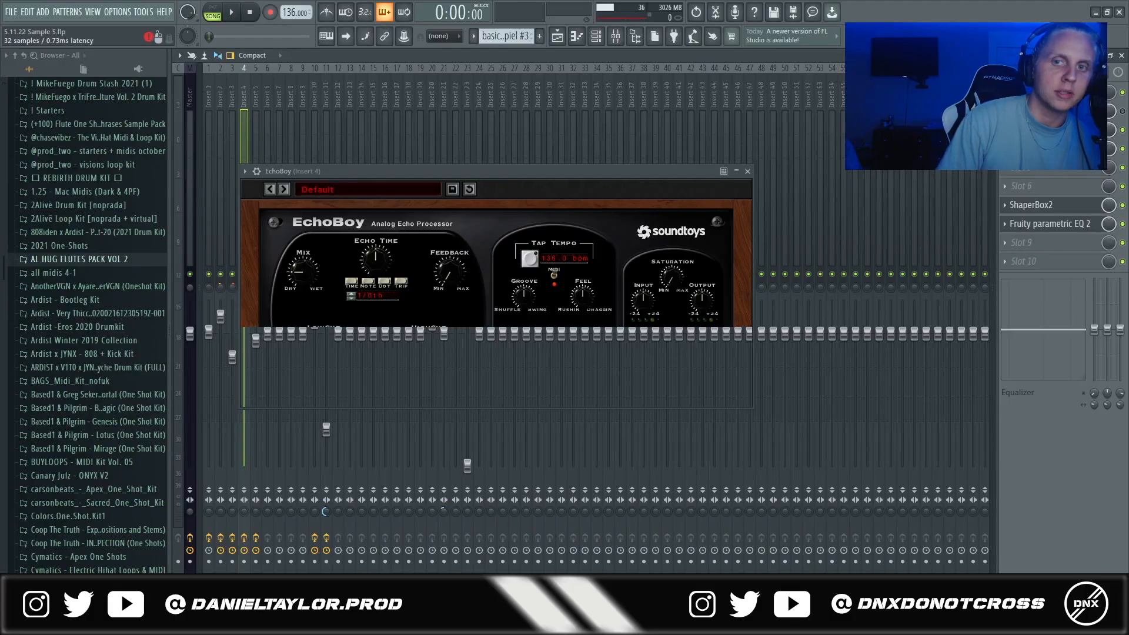
# Review the EchoBoy, ValhallaVintageVerb and ShaperBox2 settings on the glockenspiel's mixer insert 4.
pyautogui.moveTo(493, 169); pyautogui.dragTo(502, 145)
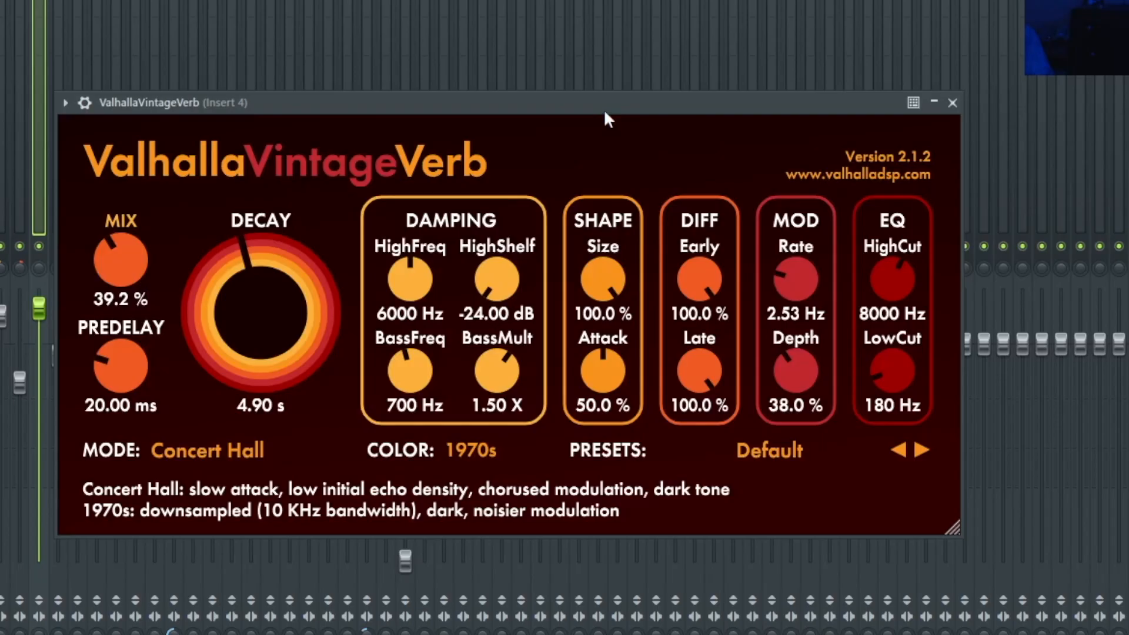
pyautogui.moveTo(604, 112); pyautogui.dragTo(614, 85)
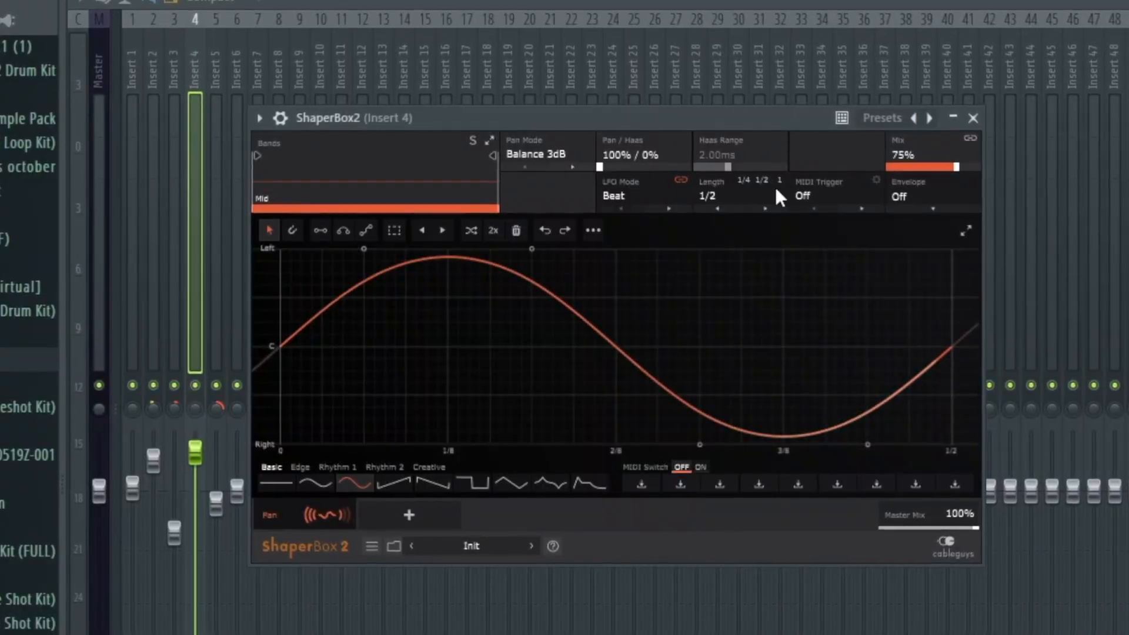
pyautogui.moveTo(742, 116); pyautogui.dragTo(746, 104)
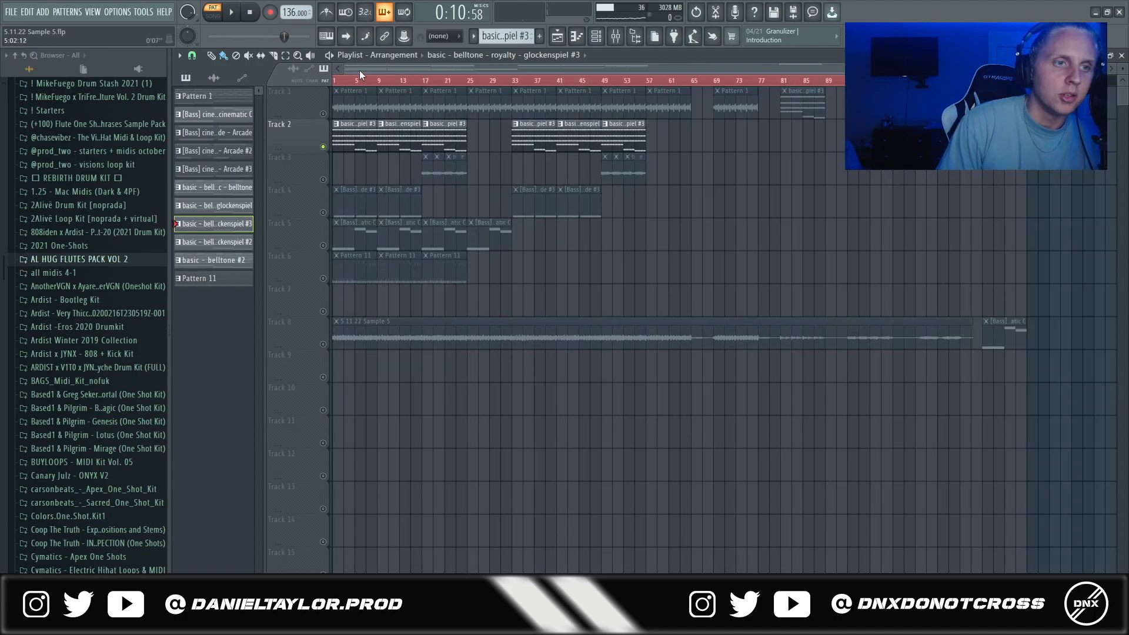
# Open the second glockenspiel clip's notes from the playlist and delete the short stray note in bar 5.
pyautogui.doubleClick(390, 141)
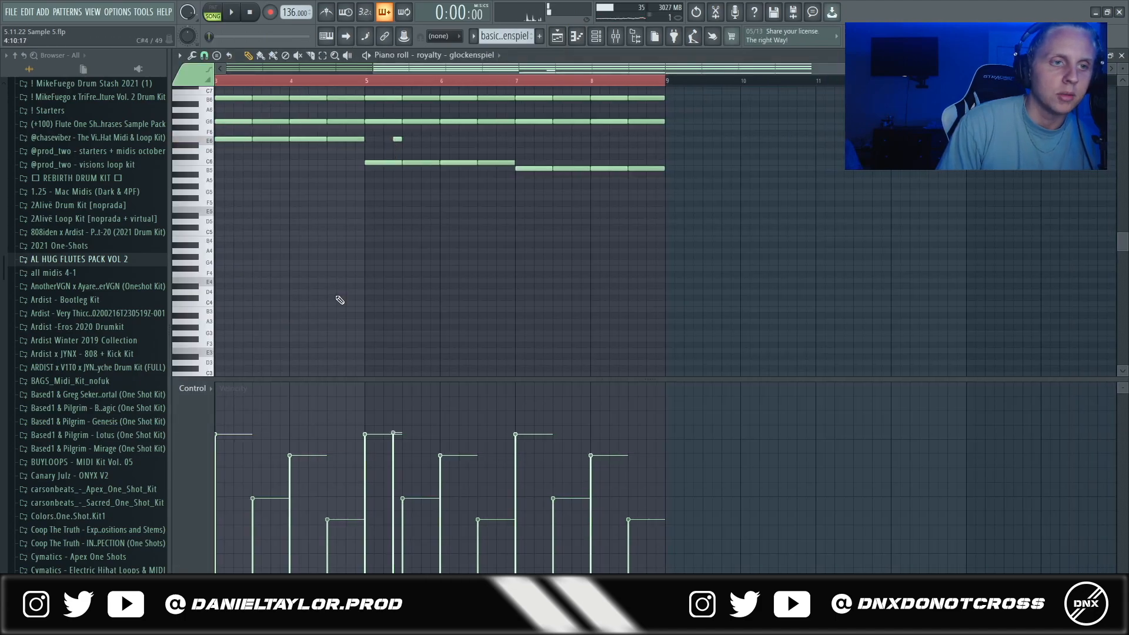
pyautogui.rightClick(393, 139)
# Listen to the bass pattern and examine its Arcade #3 instrument with the Concerned Romantic preset.
pyautogui.scroll(2, 355, 322)
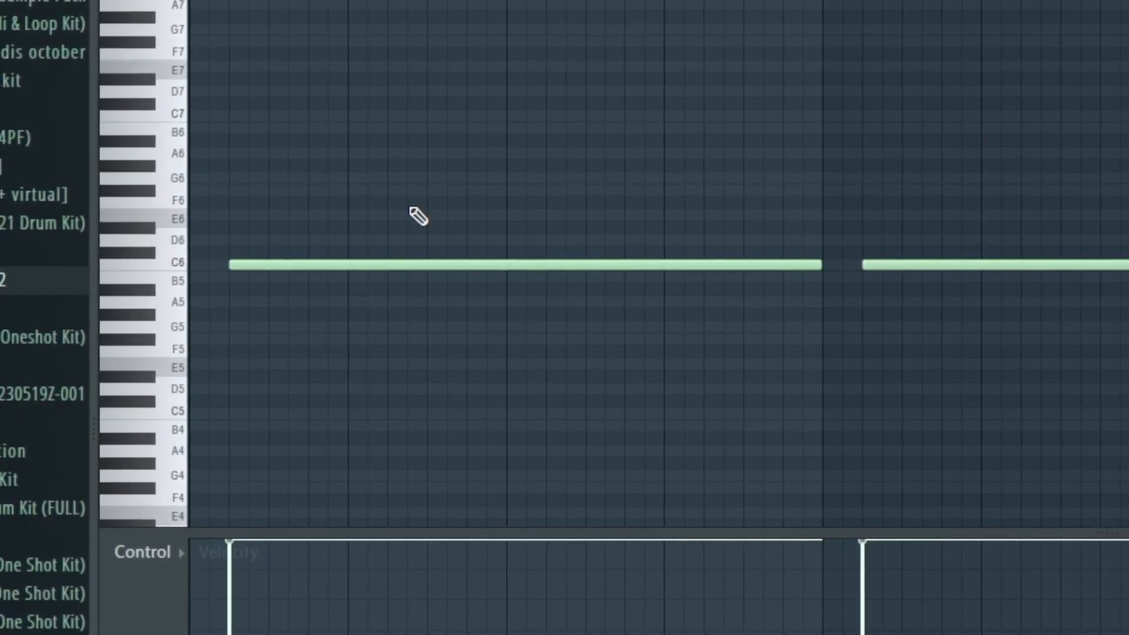
pyautogui.press('space')
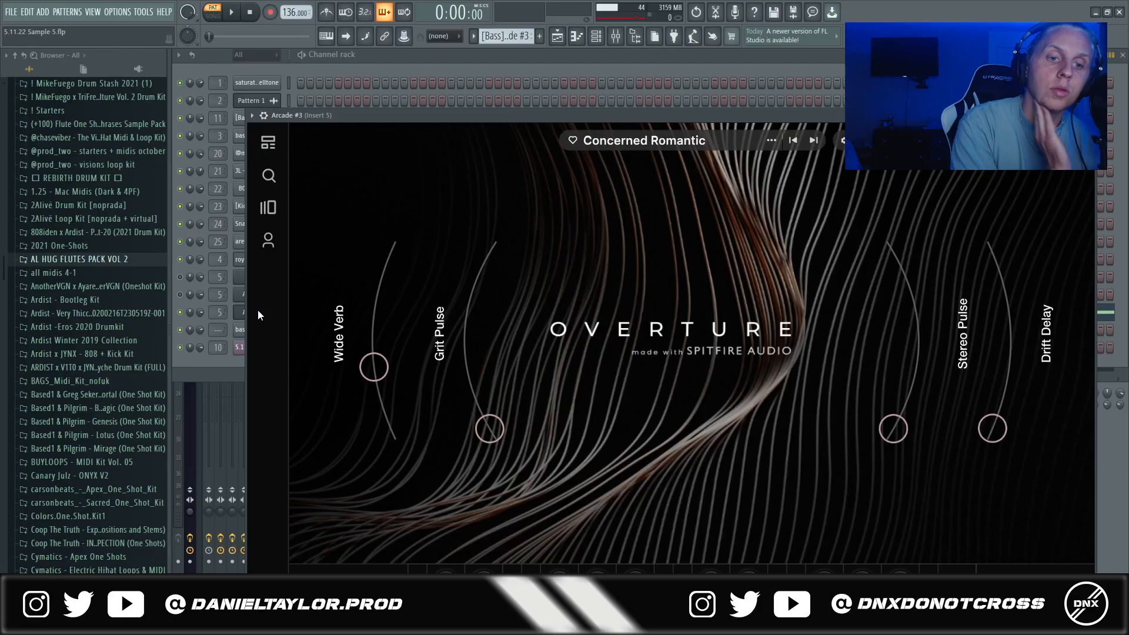
pyautogui.moveTo(437, 118); pyautogui.dragTo(434, 88)
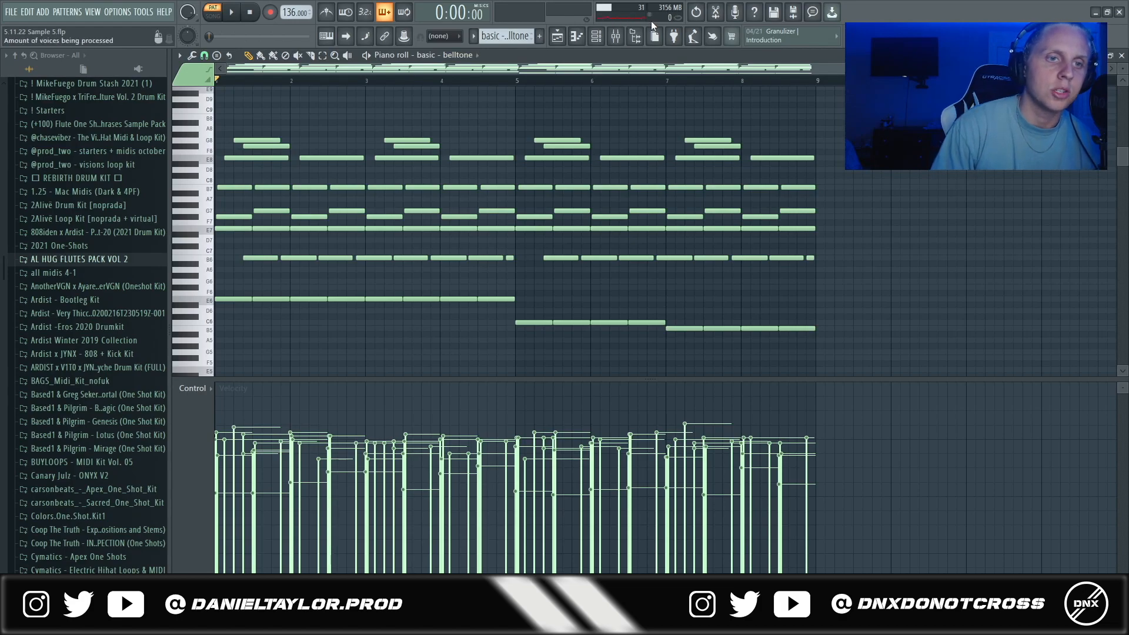
# Open the basic - belltone notes in the piano roll and highlight the chords, offset notes and high accent notes.
pyautogui.press('F6')
pyautogui.click(302, 138)
pyautogui.moveTo(219, 108); pyautogui.dragTo(222, 294)
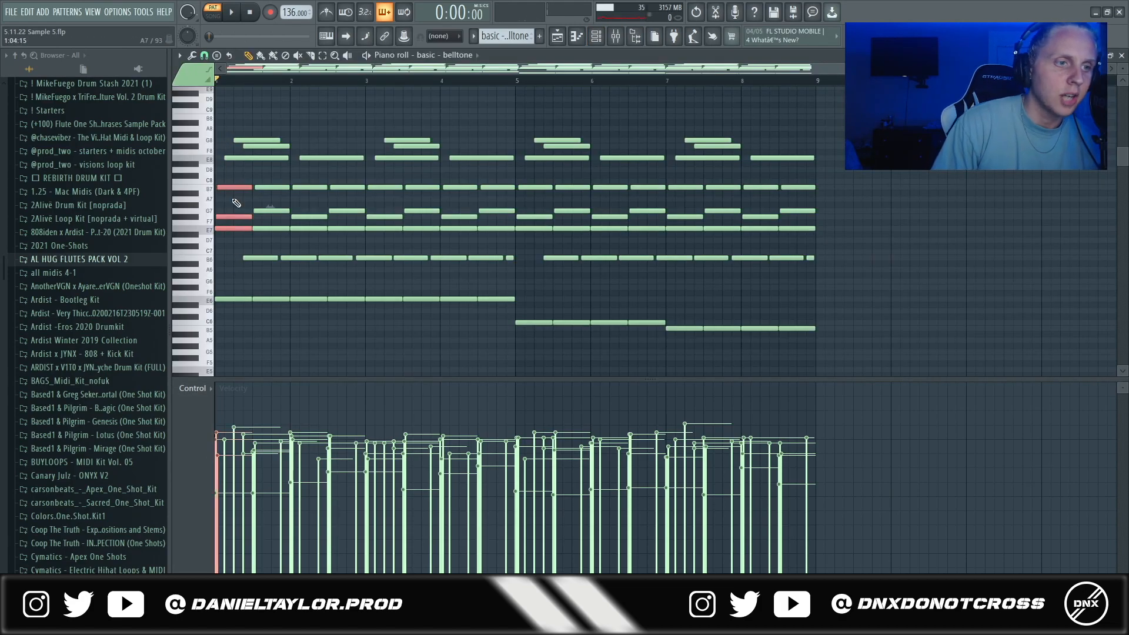
pyautogui.moveTo(217, 200); pyautogui.dragTo(765, 268)
pyautogui.moveTo(821, 156); pyautogui.dragTo(217, 343)
pyautogui.moveTo(264, 145); pyautogui.dragTo(1128, 210)
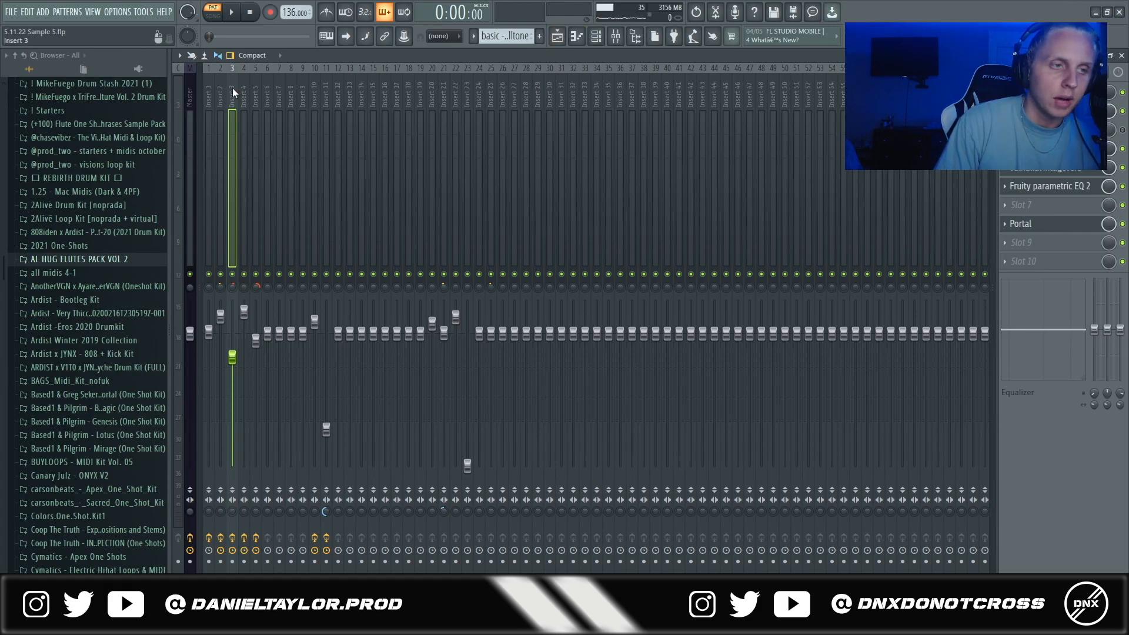
# Play the basic - belltone pattern, check its notes again and view the effects on mixer insert 3.
pyautogui.press('space')
pyautogui.click(601, 39)
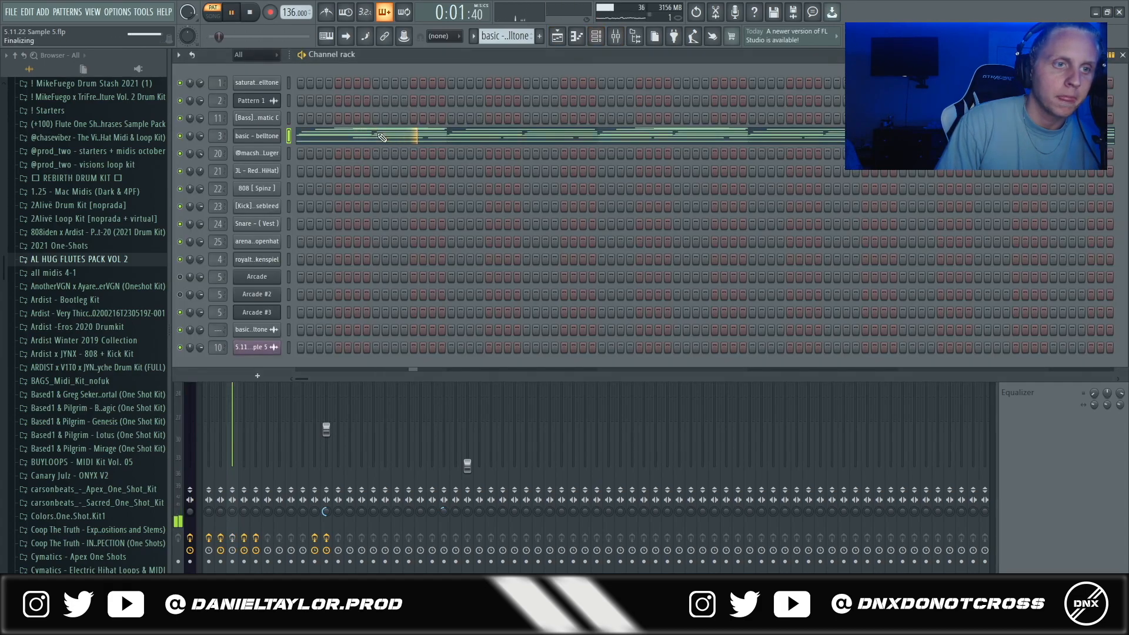
pyautogui.click(382, 135)
pyautogui.press('space')
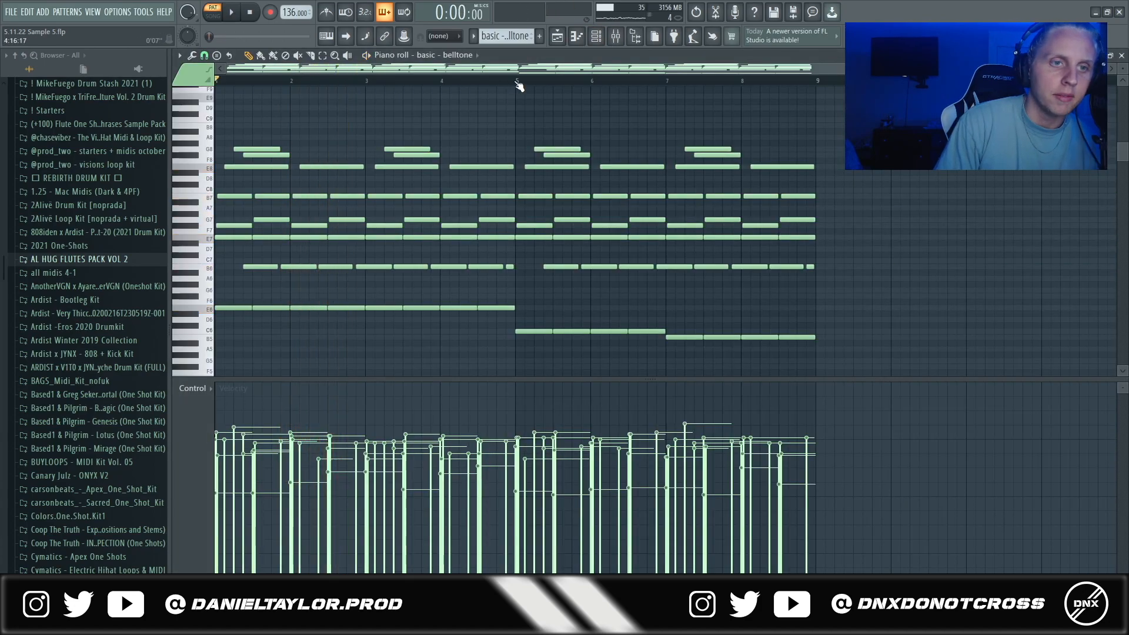
pyautogui.click(615, 38)
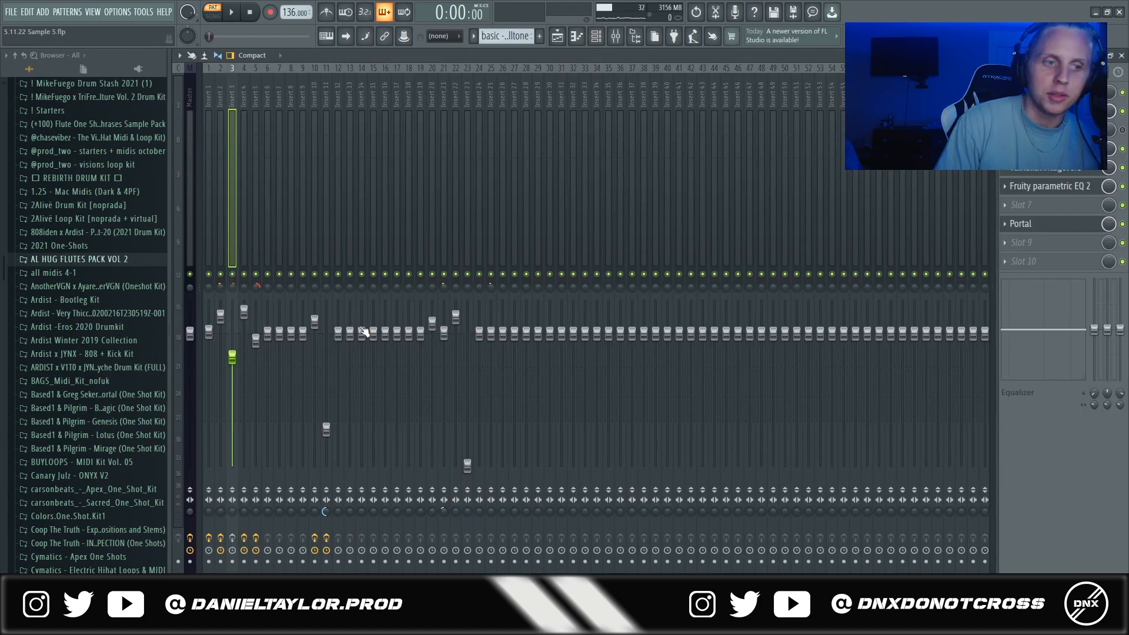
# Play the basic - belltone pattern again and examine the effects on mixer insert 3, including Fruity parametric EQ 2 and Portal.
pyautogui.press('space')
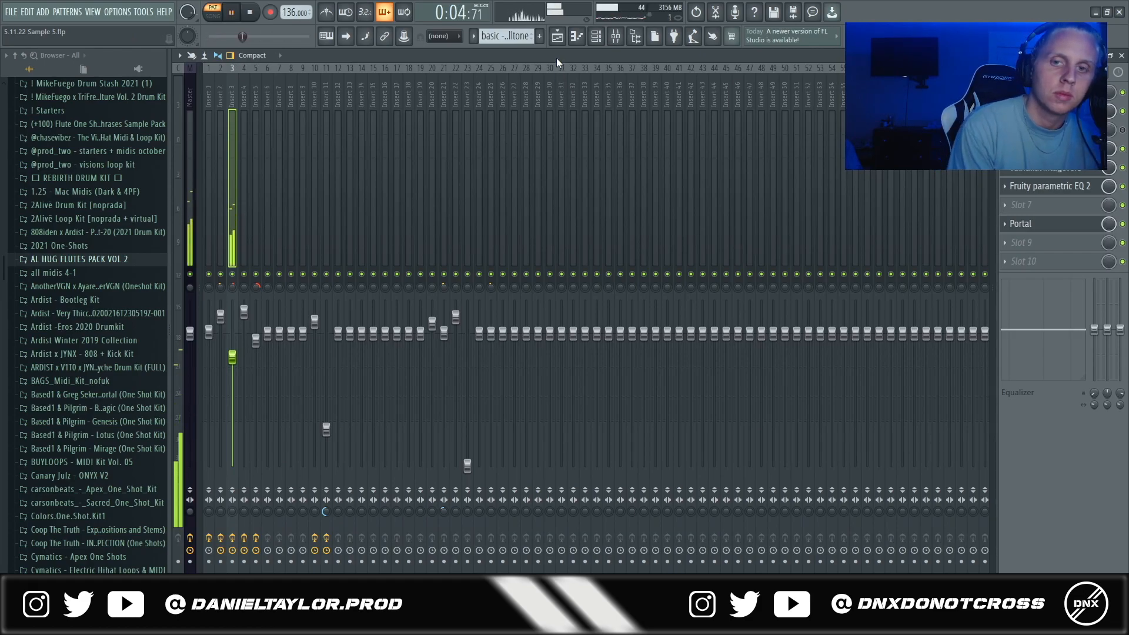
pyautogui.press('space')
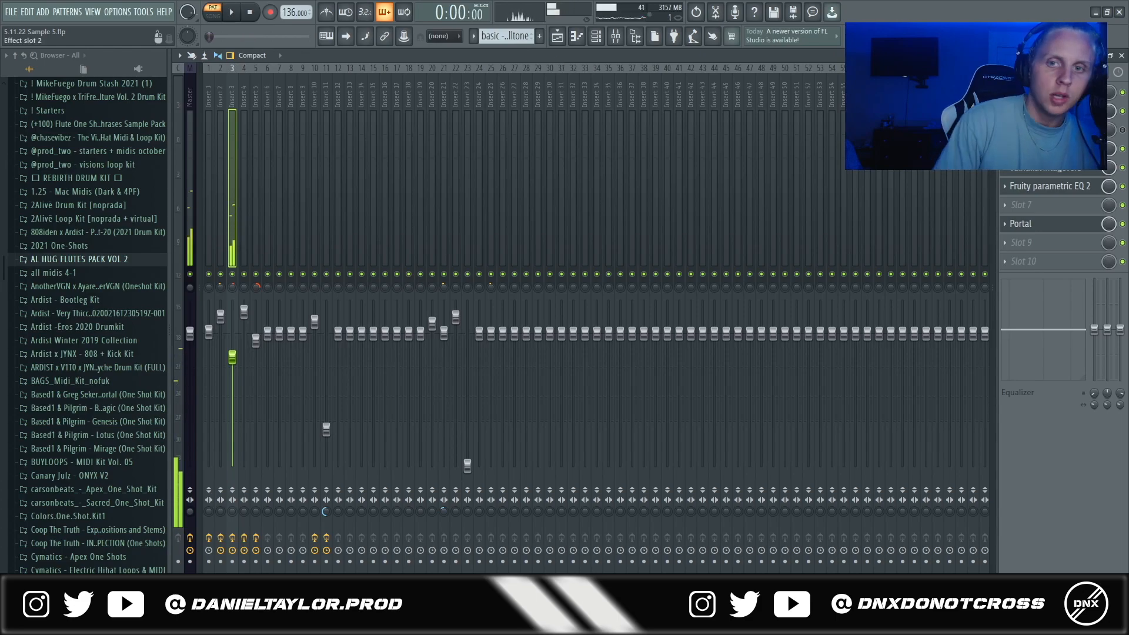
pyautogui.click(1046, 130)
pyautogui.moveTo(358, 148); pyautogui.dragTo(506, 148)
pyautogui.click(1047, 149)
pyautogui.click(1046, 168)
pyautogui.click(1040, 186)
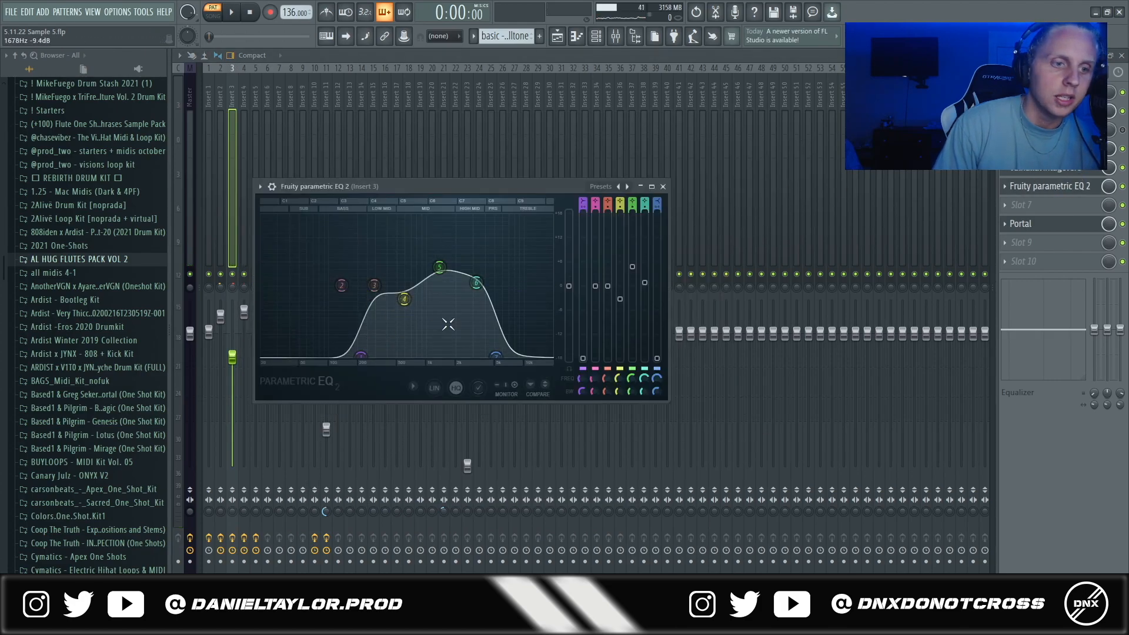
pyautogui.click(1039, 227)
pyautogui.moveTo(597, 146); pyautogui.dragTo(594, 125)
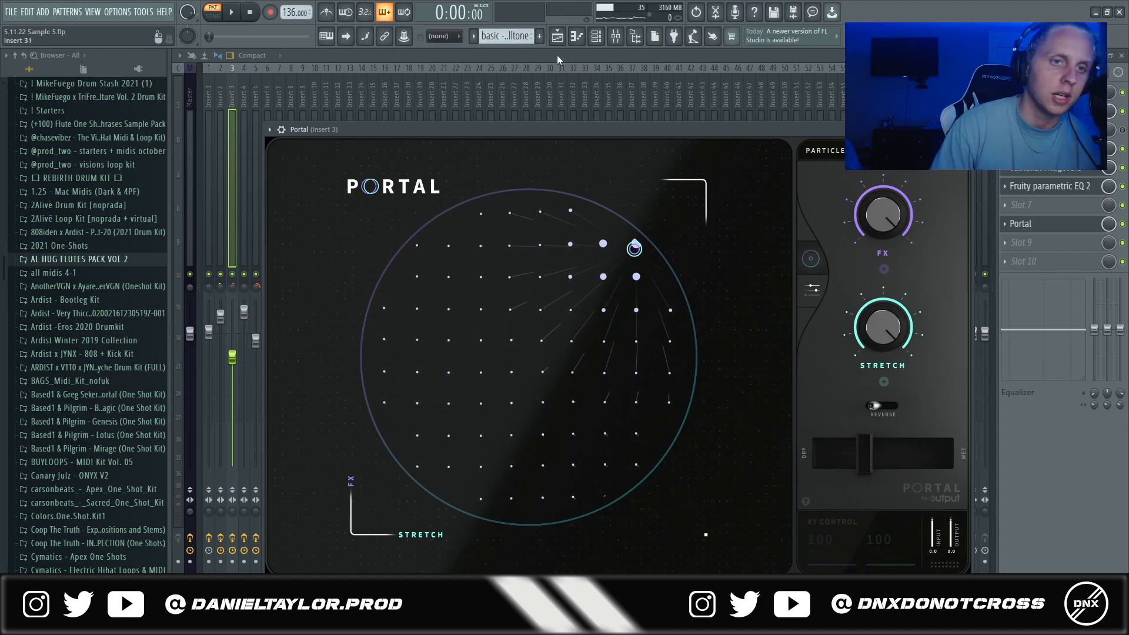
# Switch to song mode and listen to the belltone audio clips on playlist track 3.
pyautogui.click(557, 37)
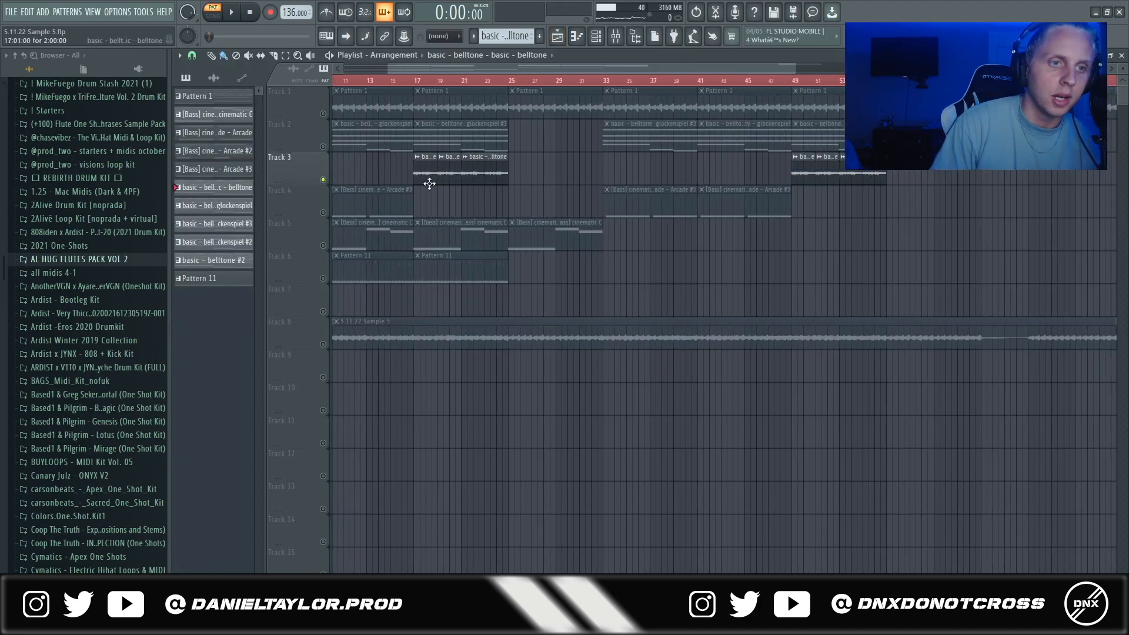
pyautogui.press('l')
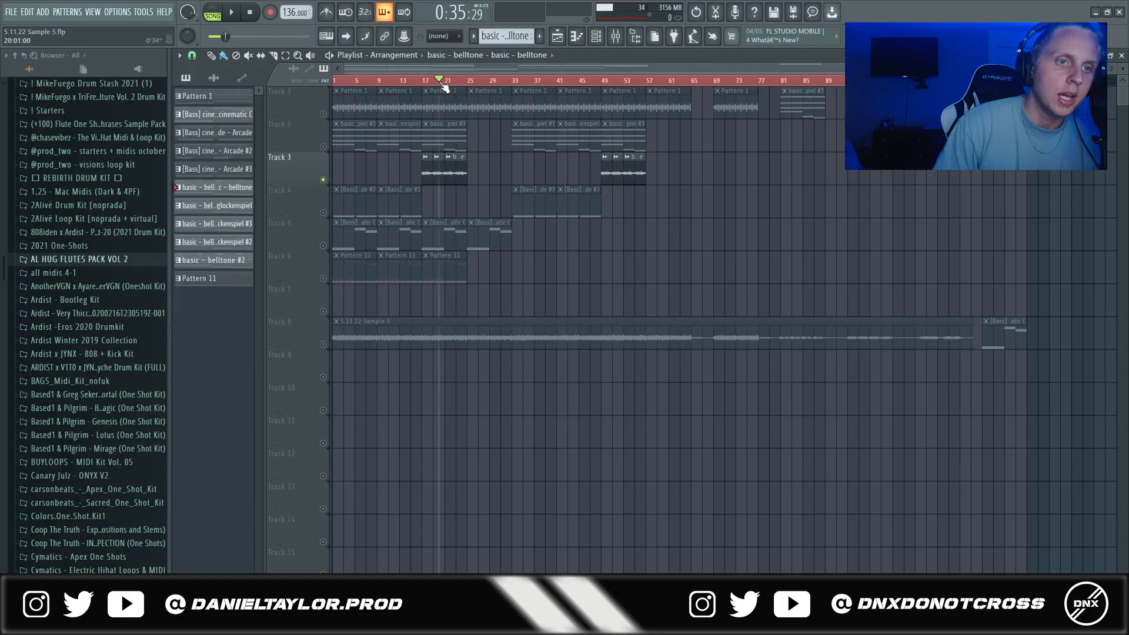
pyautogui.press('space')
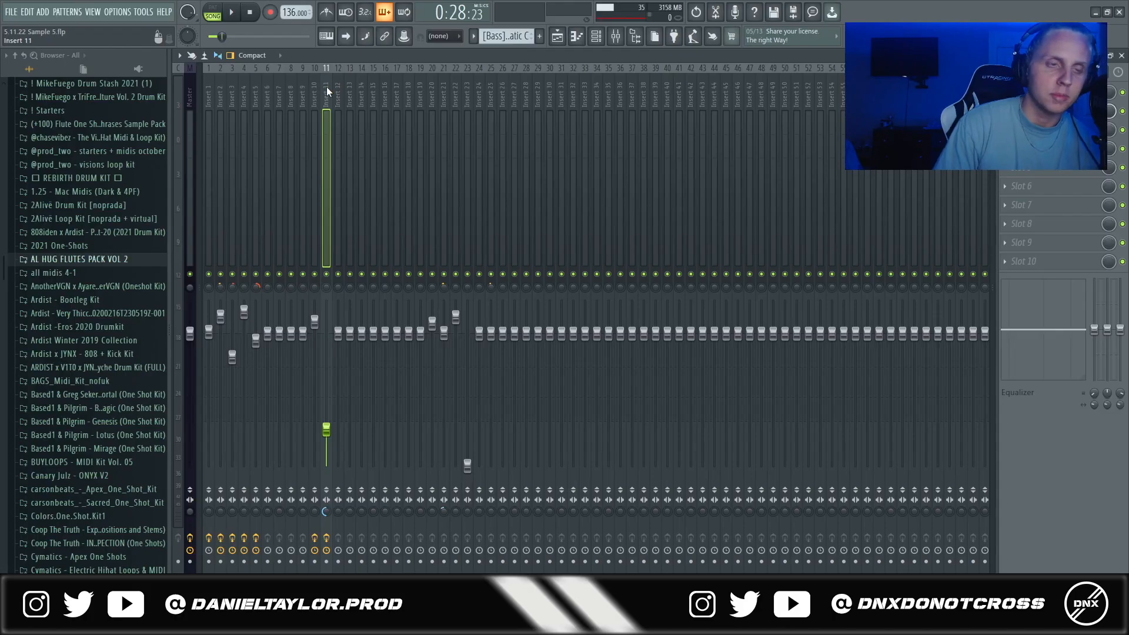
# View the Decapitator settings on mixer insert 11 and close the effect.
pyautogui.click(1039, 111)
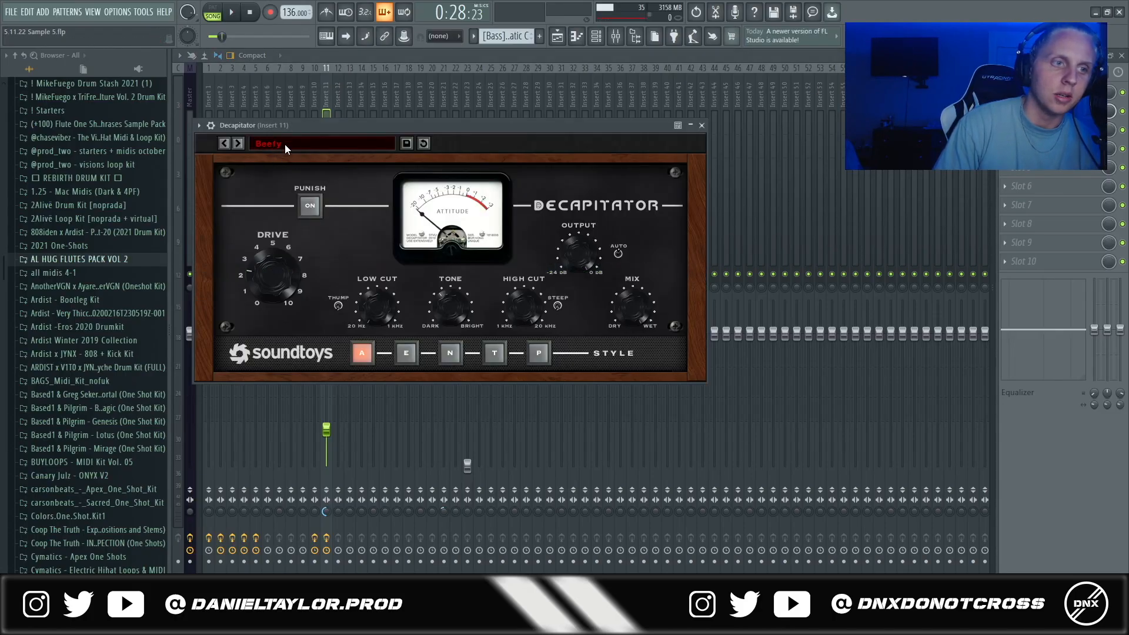
pyautogui.moveTo(357, 126); pyautogui.dragTo(477, 130)
pyautogui.click(415, 55)
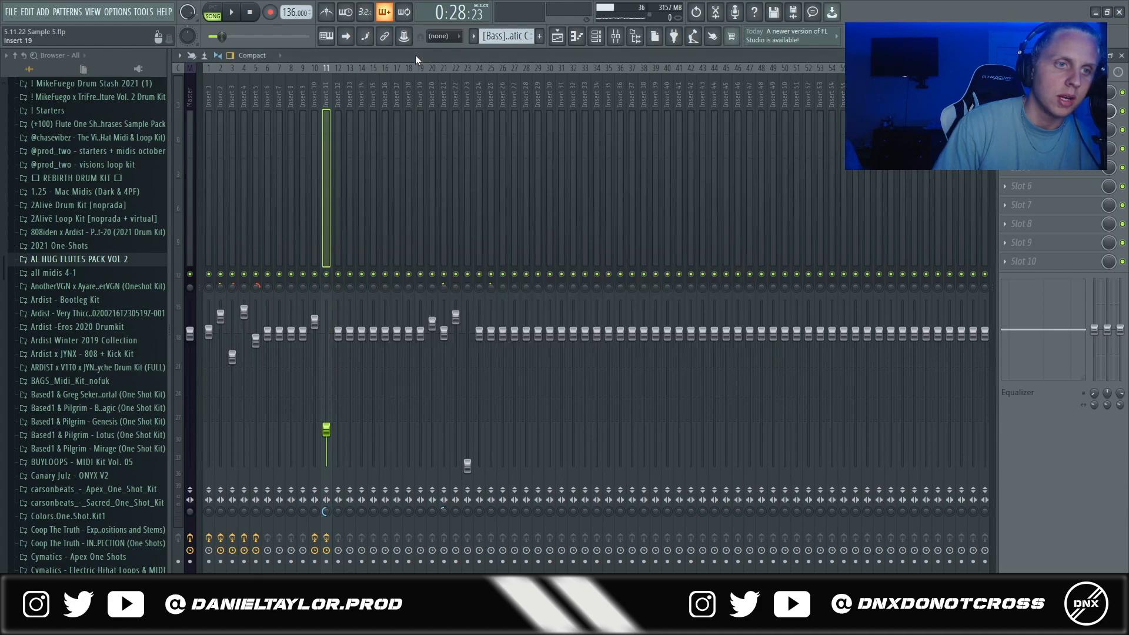
# Highlight the playlist's opening sections up to bar 25, including the layered clips from bar 9 and the belltone clips on track 3.
pyautogui.press('F5')
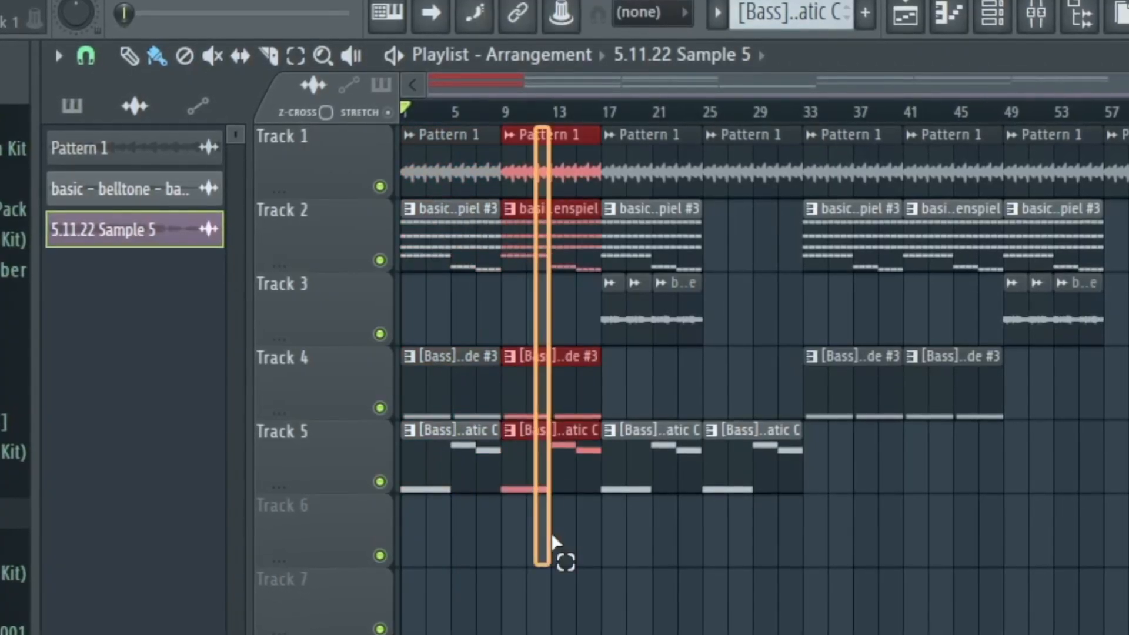
pyautogui.moveTo(551, 536); pyautogui.dragTo(557, 541)
pyautogui.moveTo(531, 164); pyautogui.dragTo(559, 552)
pyautogui.moveTo(403, 280); pyautogui.dragTo(408, 294)
pyautogui.moveTo(435, 93); pyautogui.dragTo(454, 267)
pyautogui.moveTo(479, 112); pyautogui.dragTo(381, 523)
pyautogui.moveTo(326, 439); pyautogui.dragTo(177, 396)
pyautogui.moveTo(329, 259); pyautogui.dragTo(582, 340)
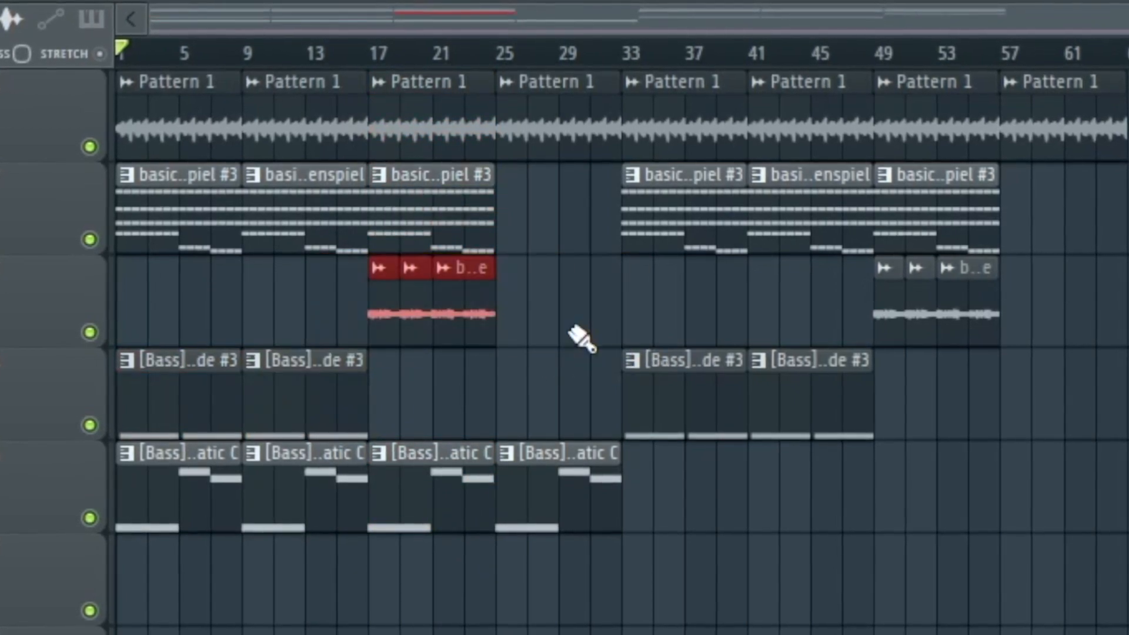
# Highlight the stripped-down section at bar 25, the repeated arrangement from bar 33 and the separate clips after bar 65.
pyautogui.moveTo(474, 90); pyautogui.dragTo(498, 297)
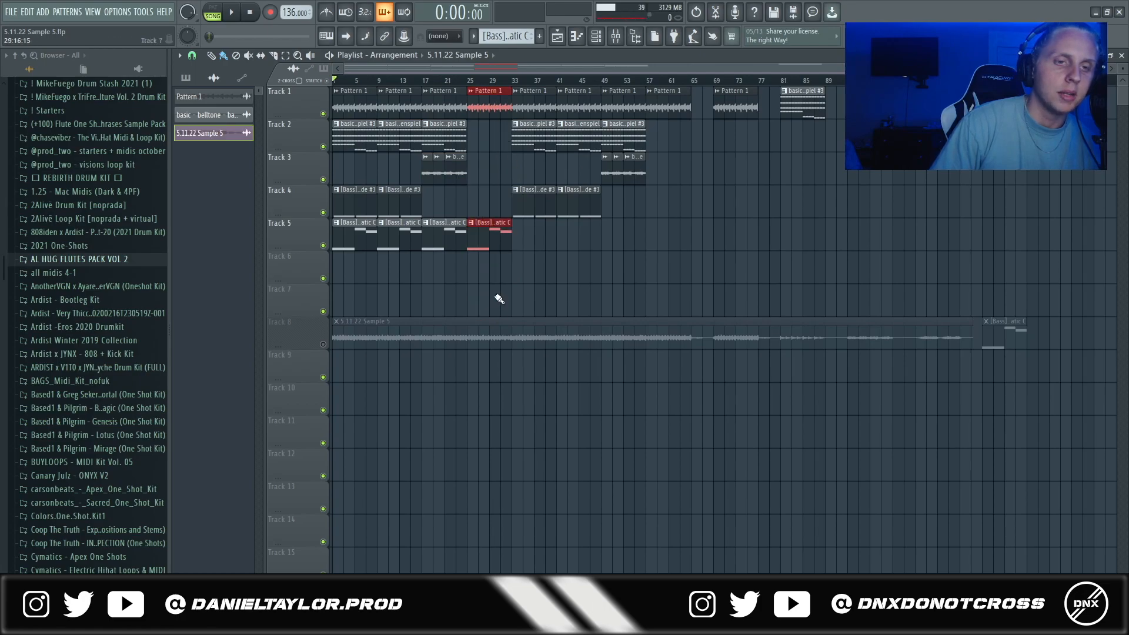
pyautogui.moveTo(707, 94); pyautogui.dragTo(360, 301)
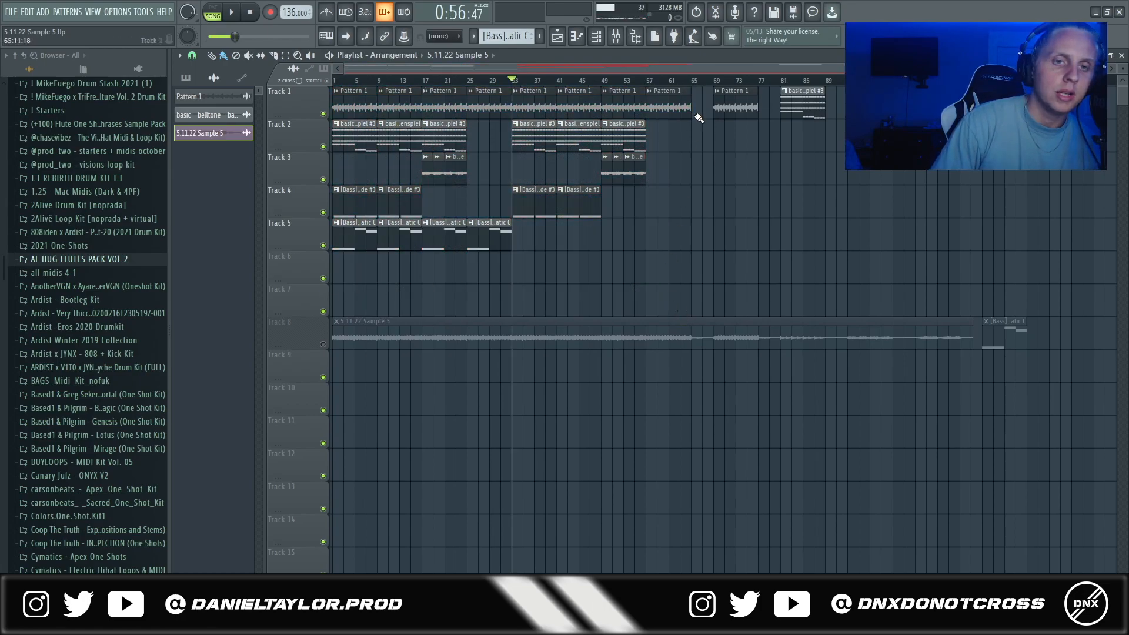
pyautogui.moveTo(700, 118); pyautogui.dragTo(844, 86)
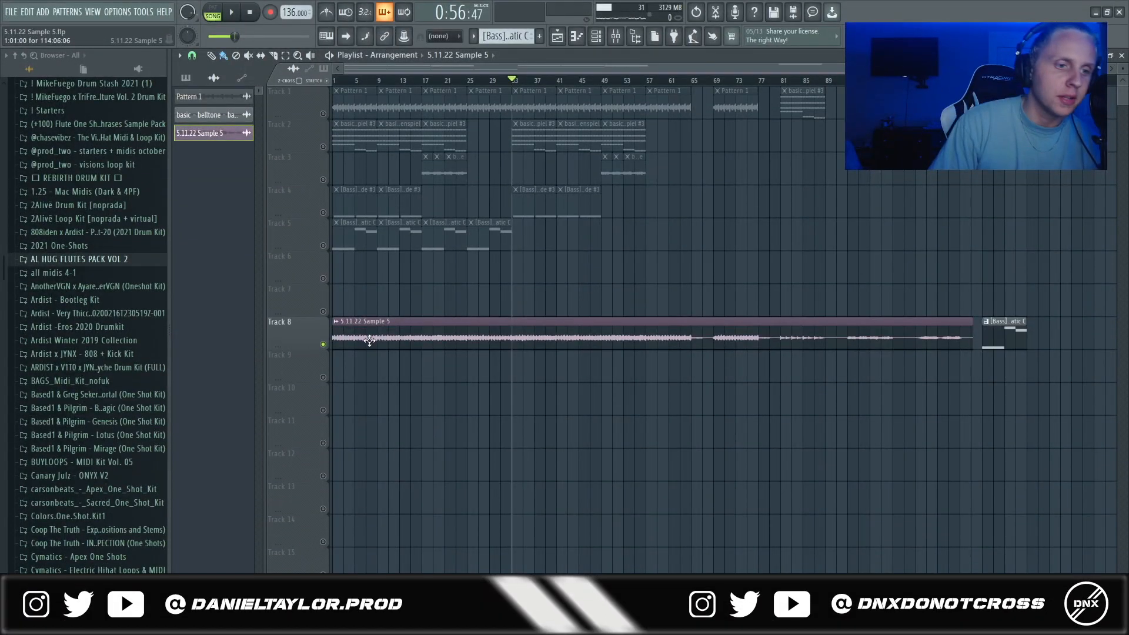
# Check the settings of the 5.11.22 Sample 5 audio clip on track 8 and view Ghz Midside 3 on mixer insert 10.
pyautogui.doubleClick(370, 344)
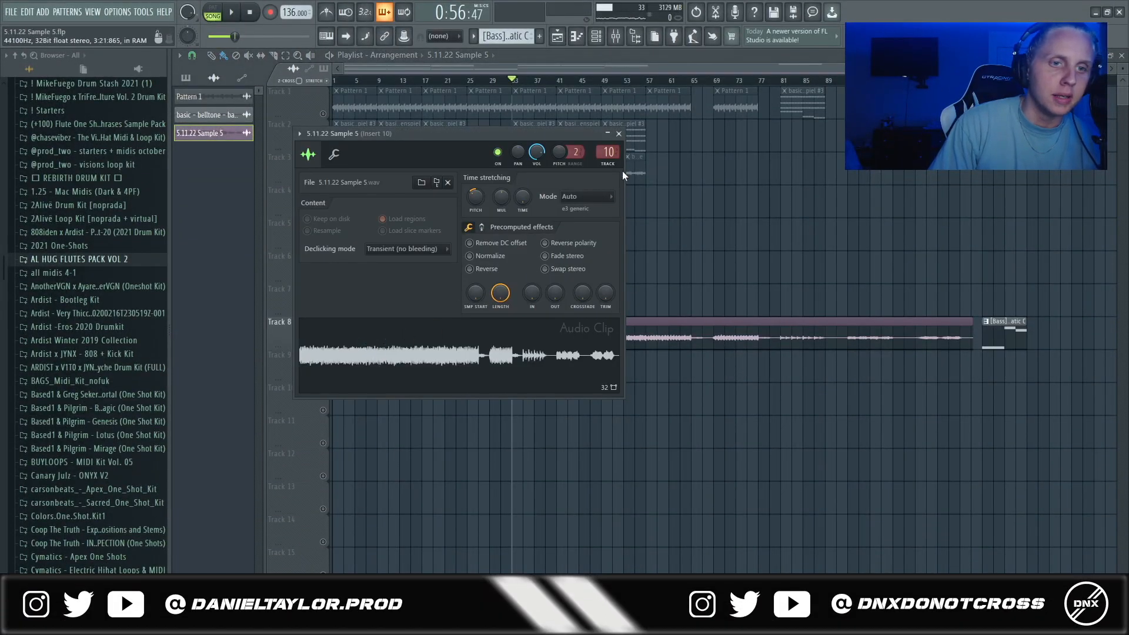
pyautogui.click(618, 133)
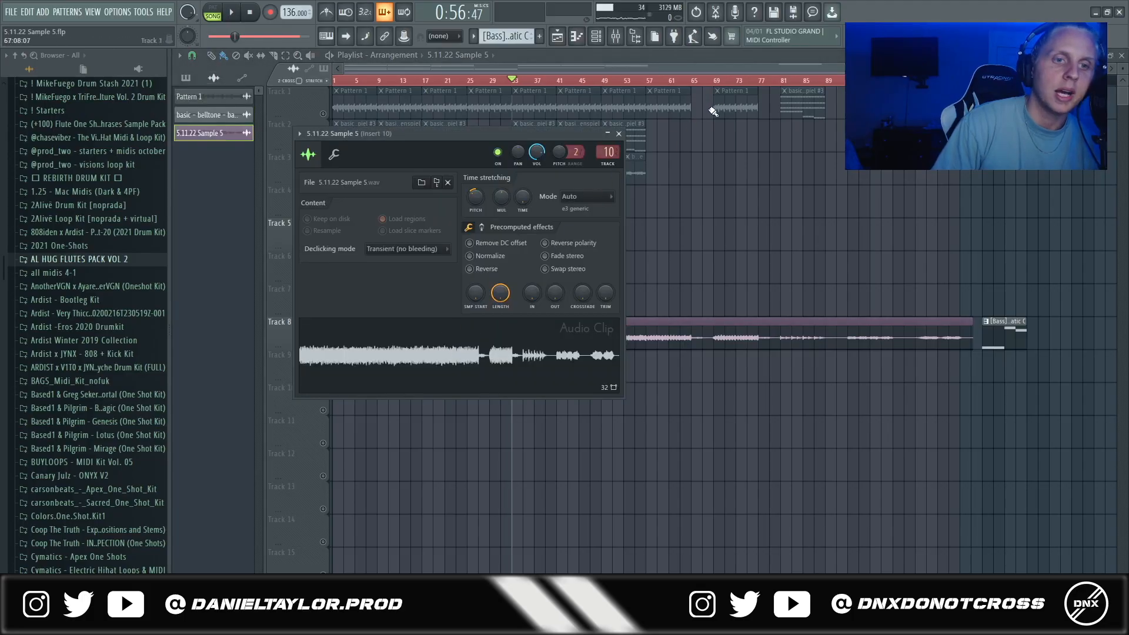
pyautogui.click(615, 36)
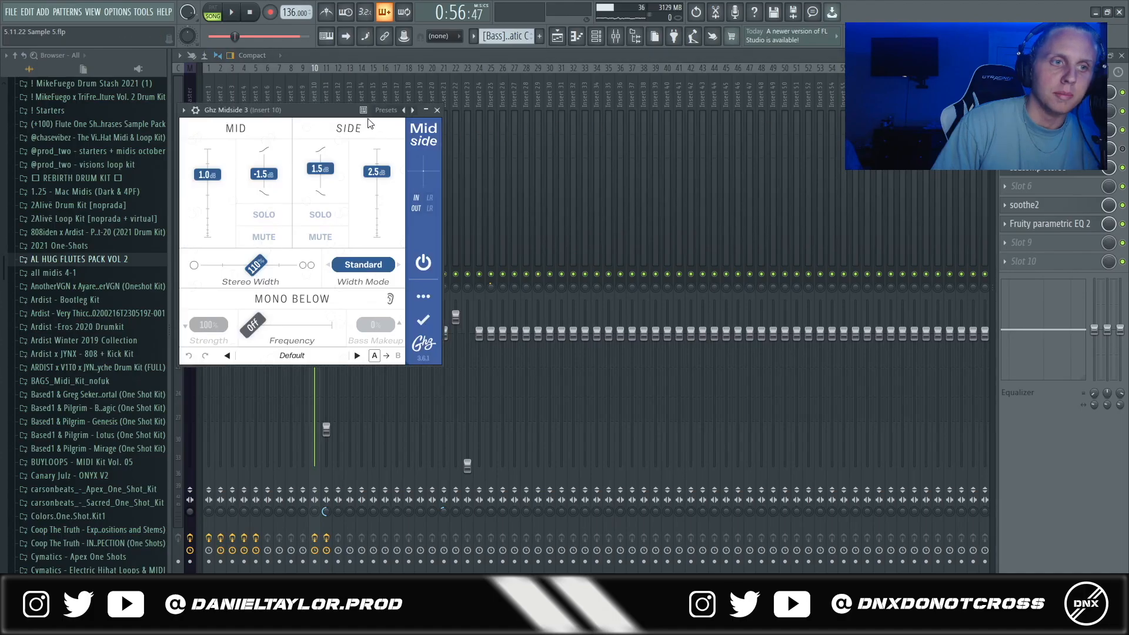
pyautogui.moveTo(364, 112); pyautogui.dragTo(536, 110)
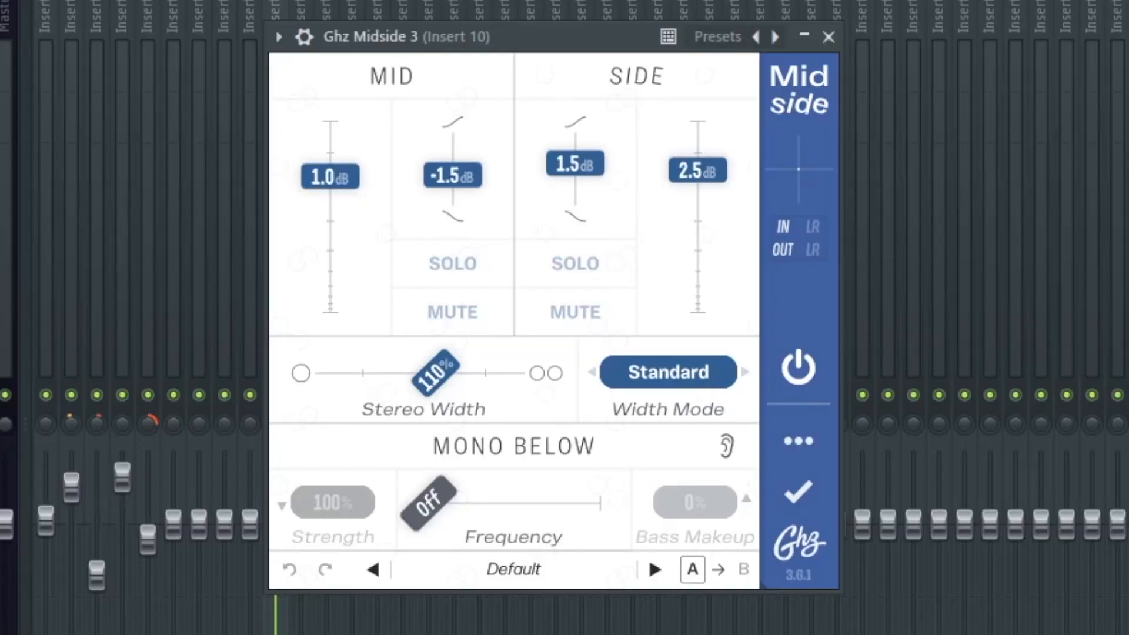
pyautogui.moveTo(321, 134); pyautogui.dragTo(326, 133)
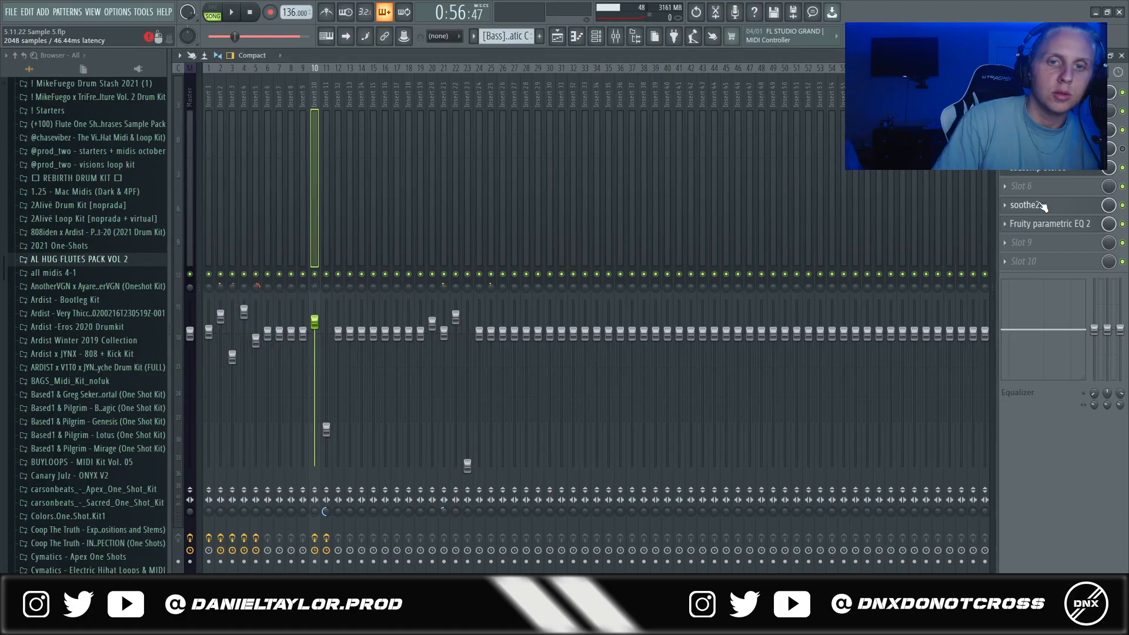
# Examine the soothe2 and Fruity parametric EQ 2 settings on mixer insert 10.
pyautogui.click(1042, 206)
pyautogui.moveTo(565, 171); pyautogui.dragTo(625, 171)
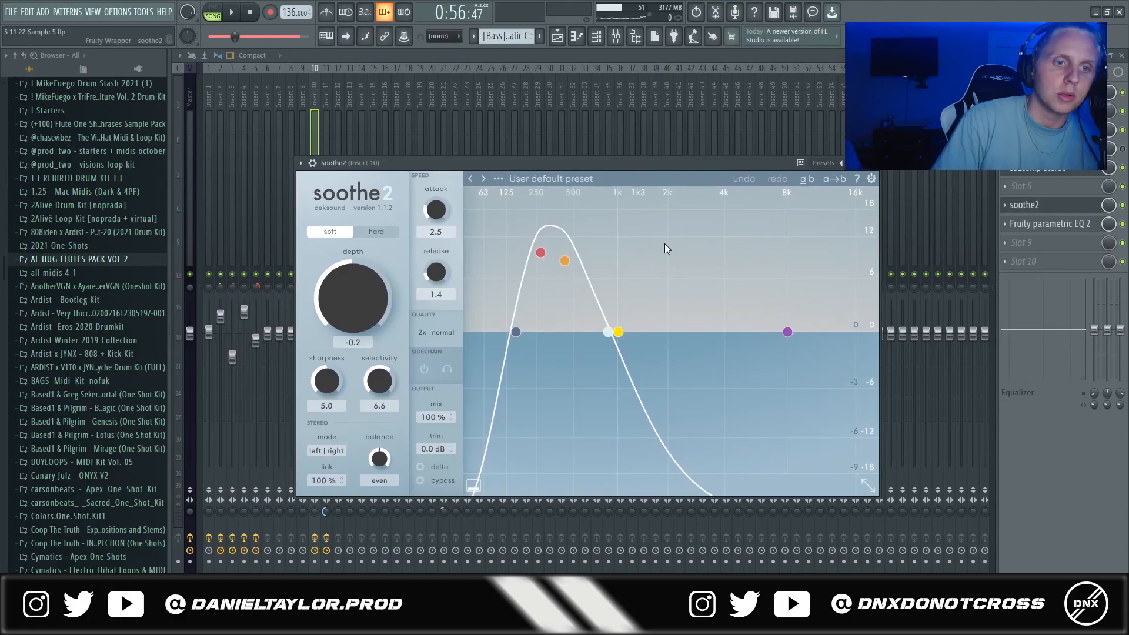
pyautogui.click(1050, 224)
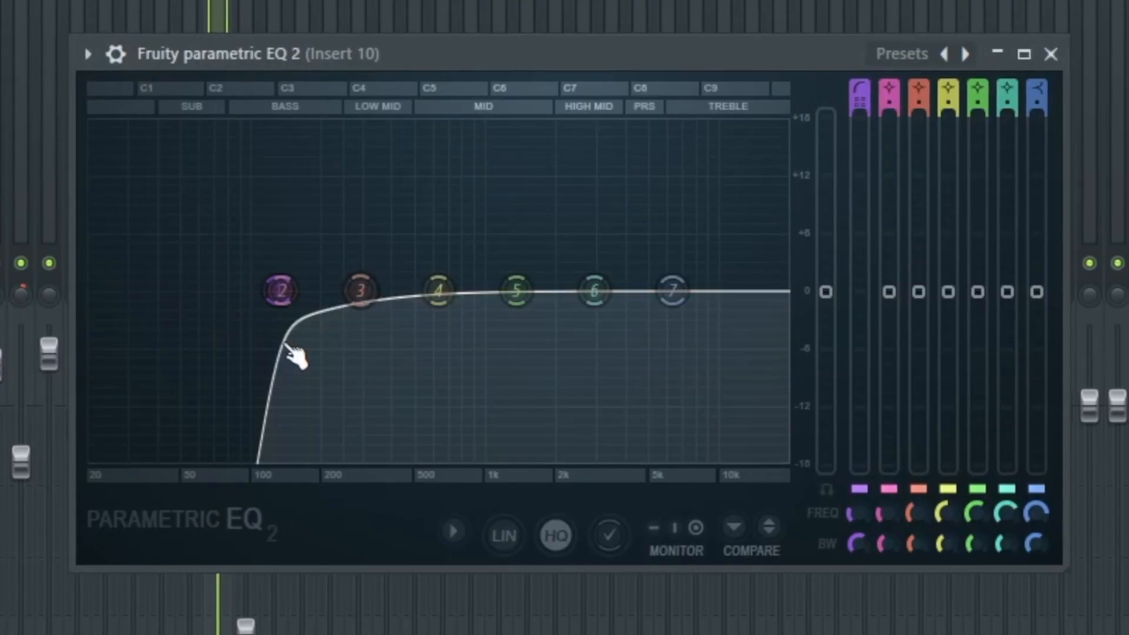